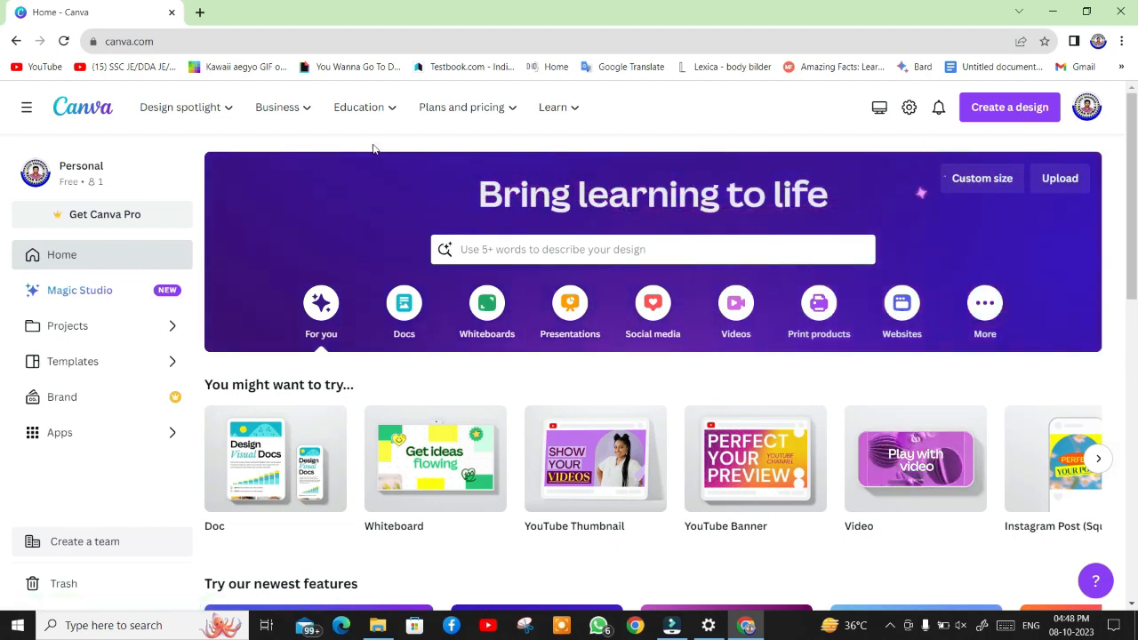
Create a new YouTube Thumbnail design and apply the recently used black and yellow "Business Pro Tips" template
{"action": "left_click", "coordinate": [1029, 108]}
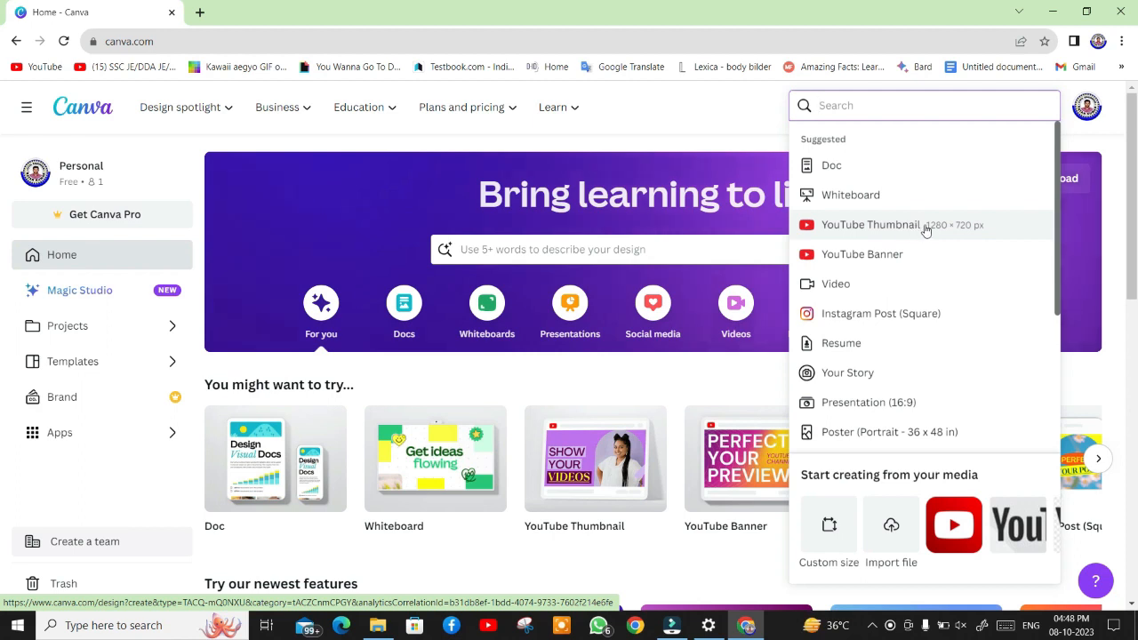
{"action": "left_click", "coordinate": [985, 233]}
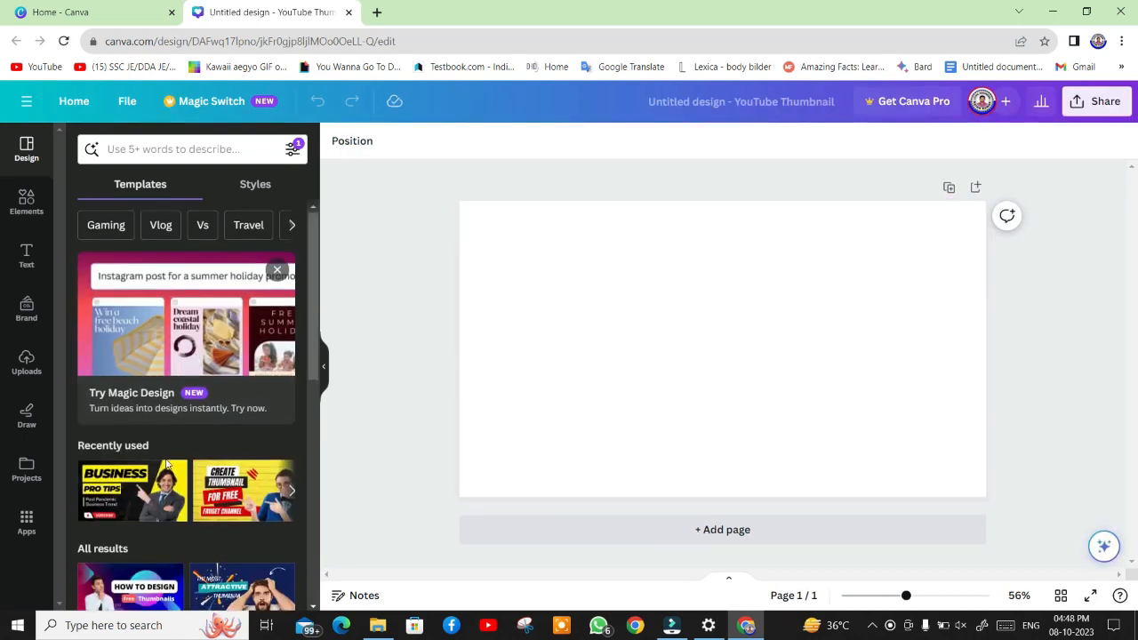
{"action": "scroll", "coordinate": [165, 462], "scroll_direction": "down", "scroll_amount": 4}
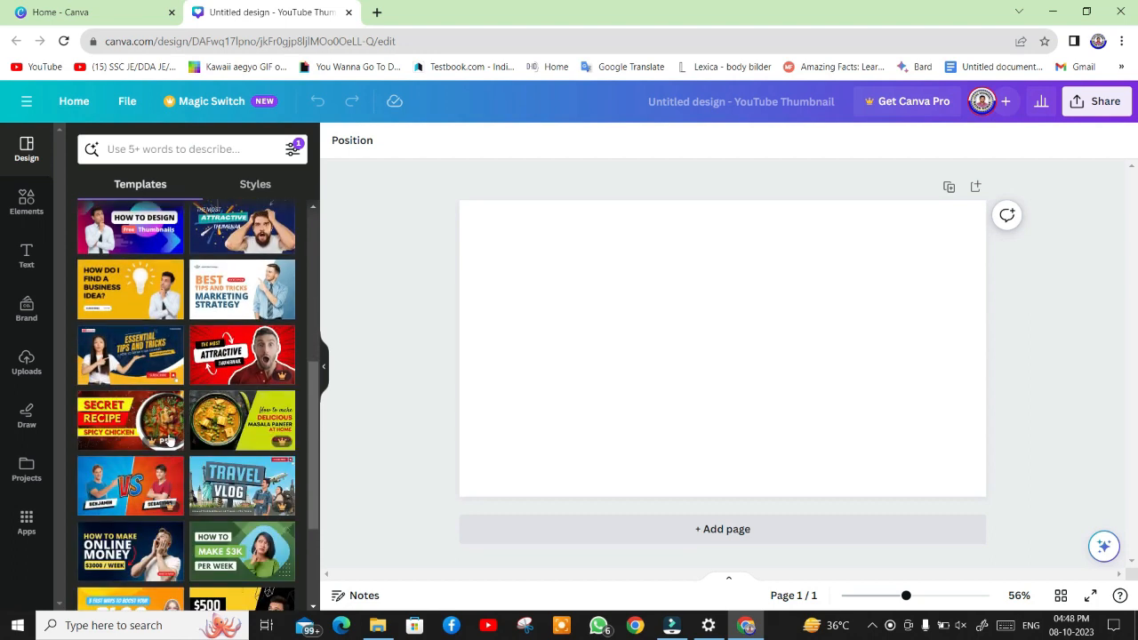
{"action": "scroll", "coordinate": [183, 398], "scroll_direction": "down", "scroll_amount": 3}
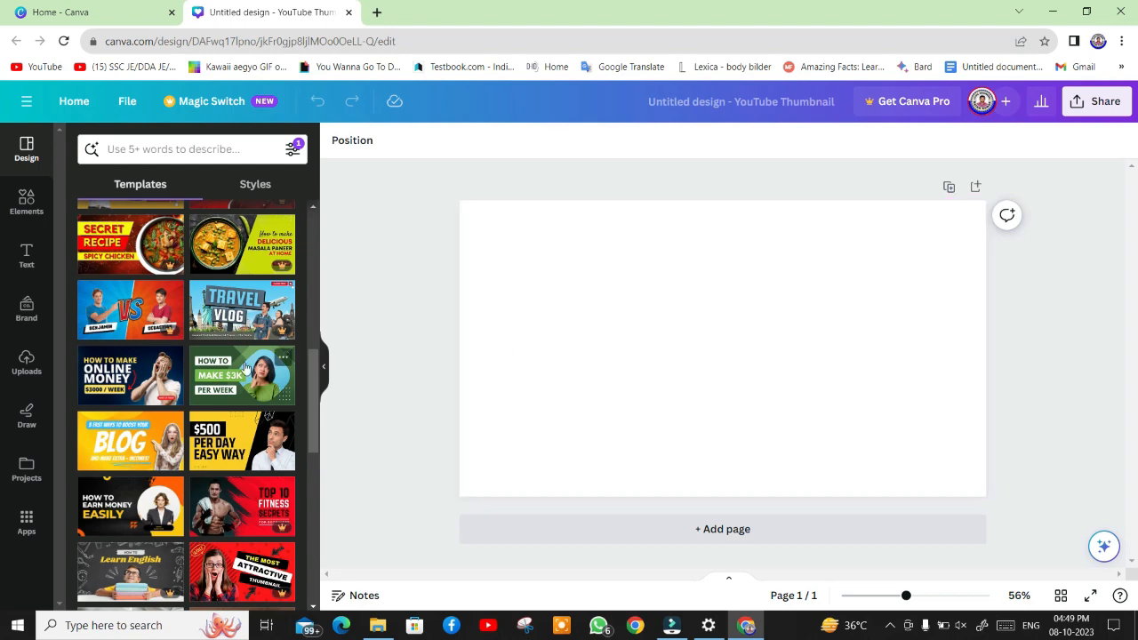
{"action": "scroll", "coordinate": [229, 368], "scroll_direction": "up", "scroll_amount": 3}
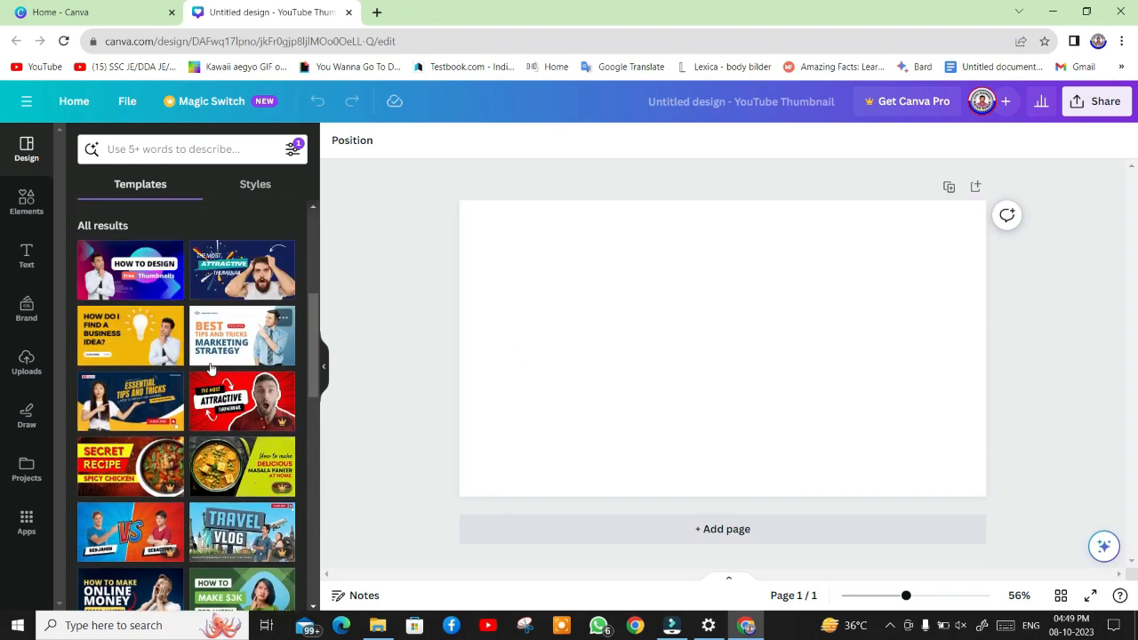
{"action": "scroll", "coordinate": [171, 347], "scroll_direction": "up", "scroll_amount": 3}
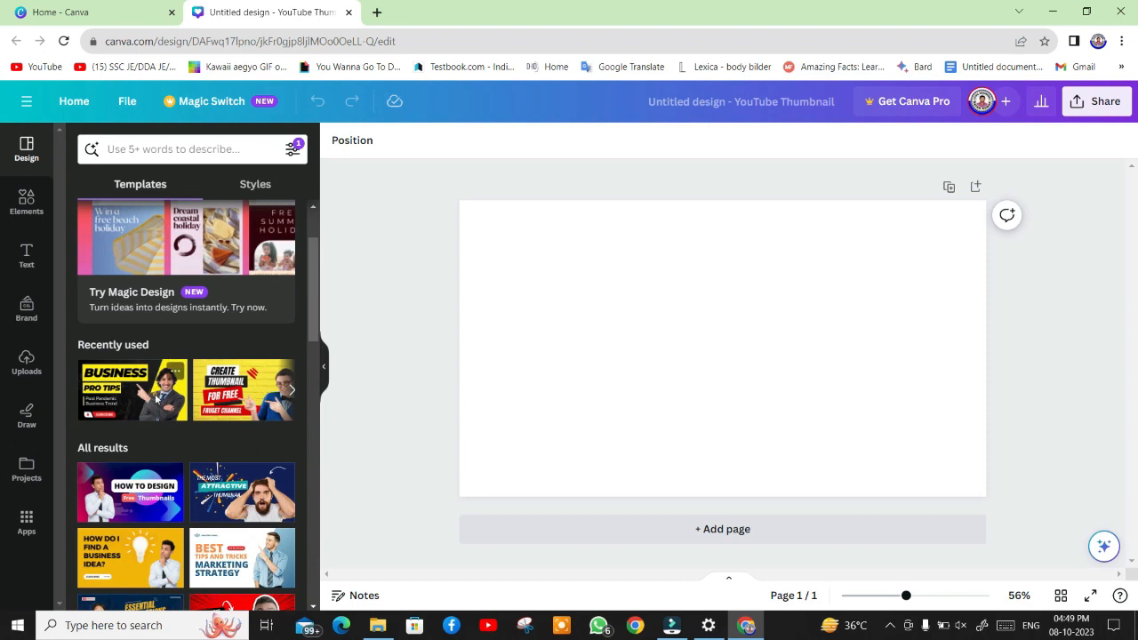
{"action": "left_click", "coordinate": [171, 372]}
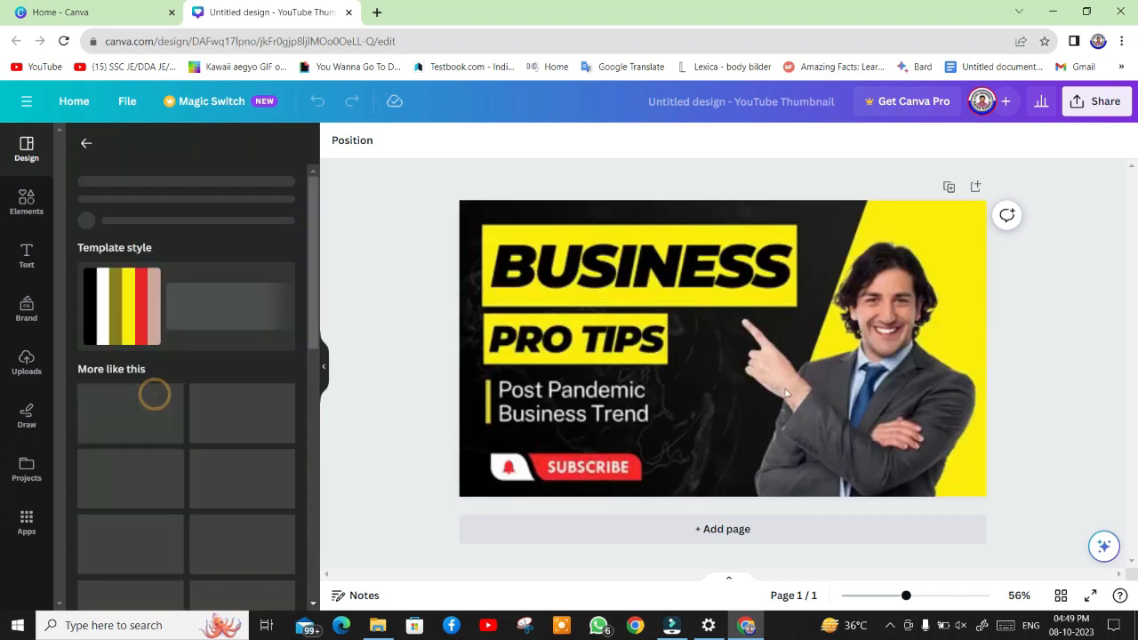
Upload the cut-out portrait Snapshot_6-removebg-preview.png from the Desktop folder
{"action": "left_click", "coordinate": [863, 354]}
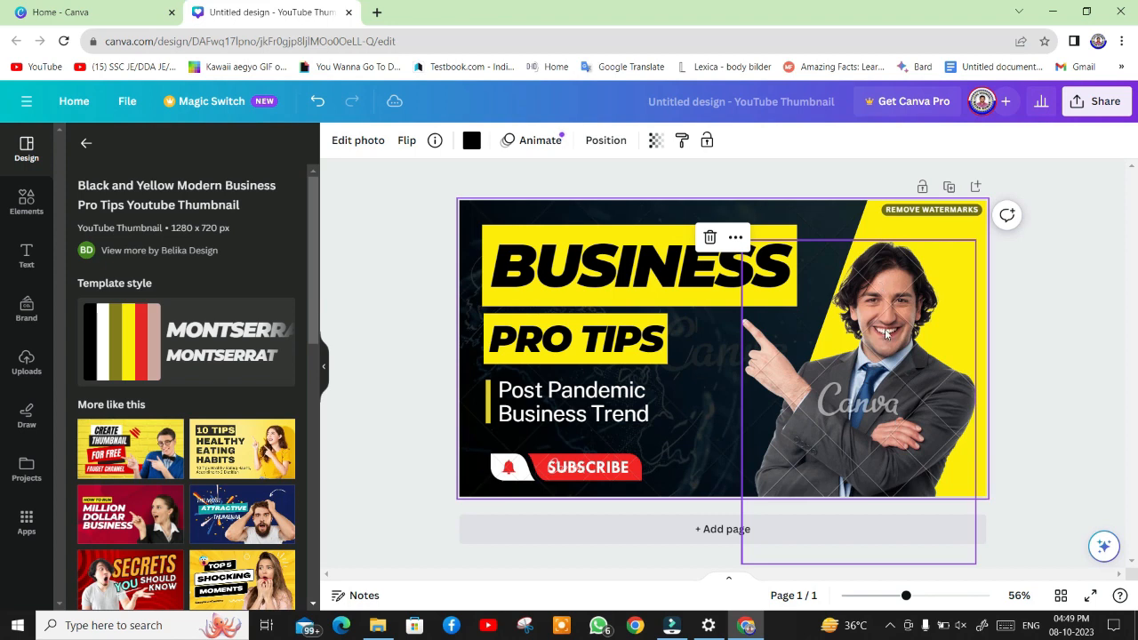
{"action": "left_click", "coordinate": [885, 329]}
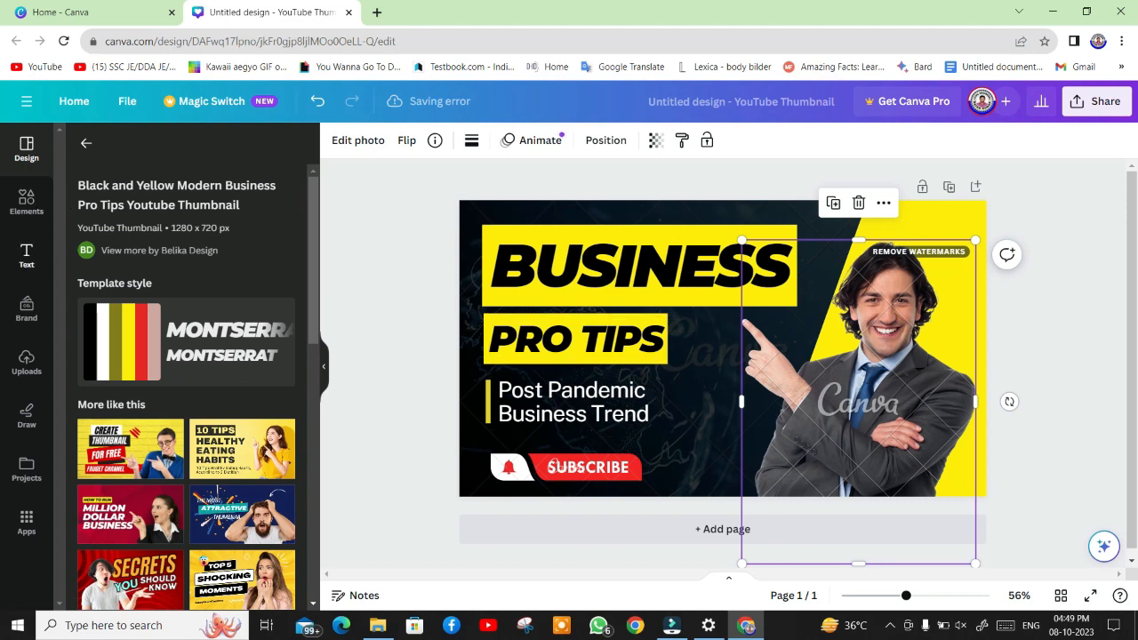
{"action": "left_click", "coordinate": [27, 363]}
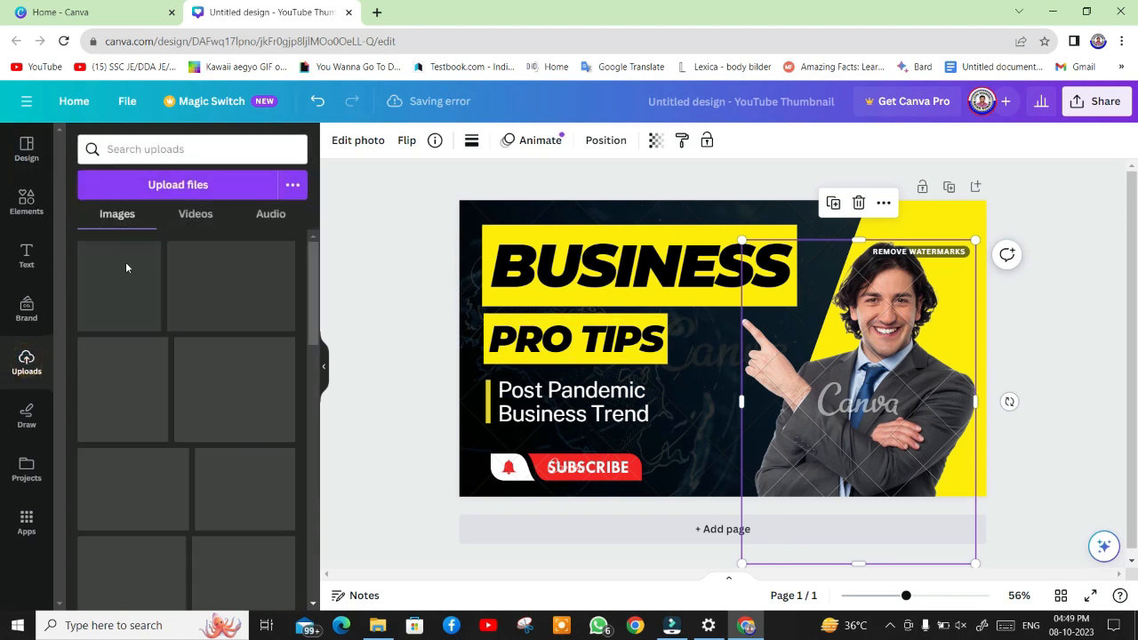
{"action": "left_click", "coordinate": [186, 185]}
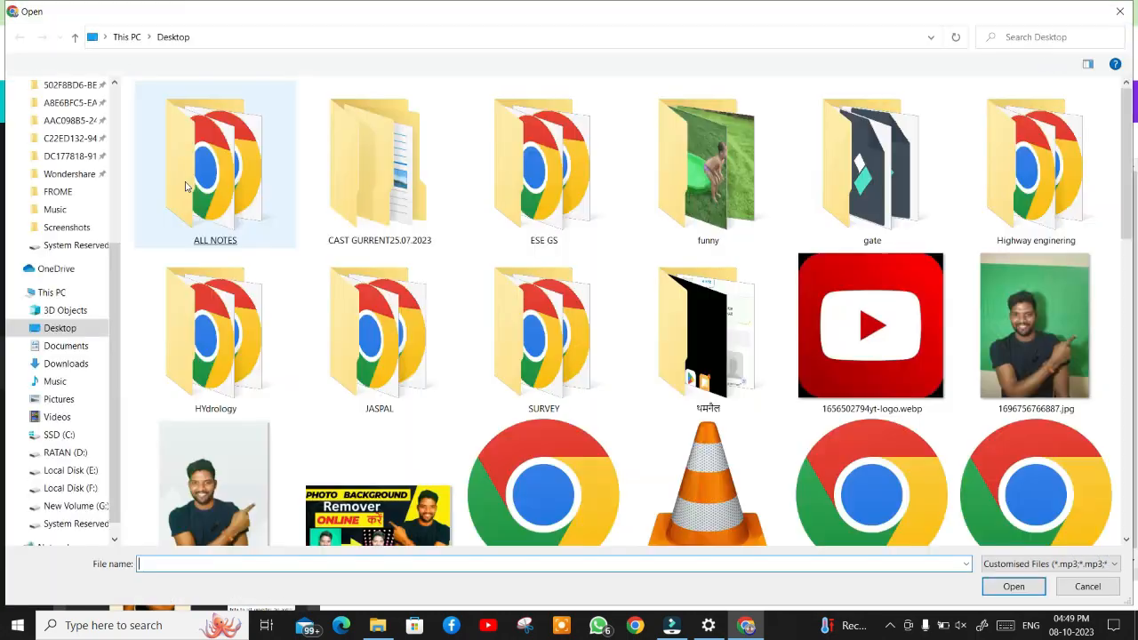
{"action": "scroll", "coordinate": [537, 322], "scroll_direction": "down", "scroll_amount": 9}
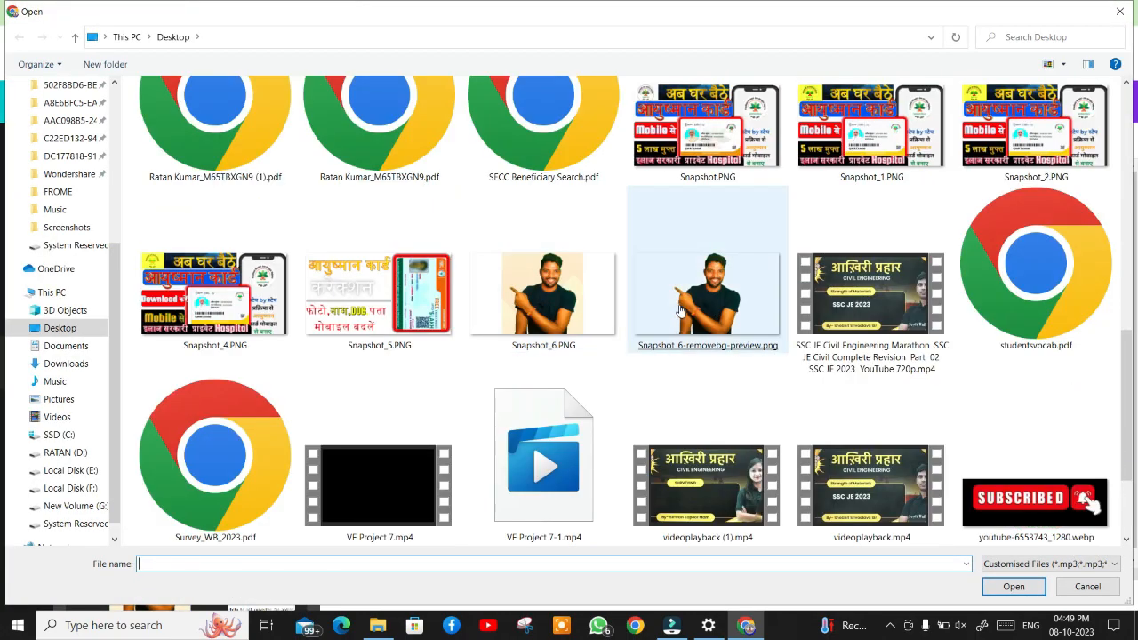
{"action": "scroll", "coordinate": [679, 310], "scroll_direction": "down", "scroll_amount": 2}
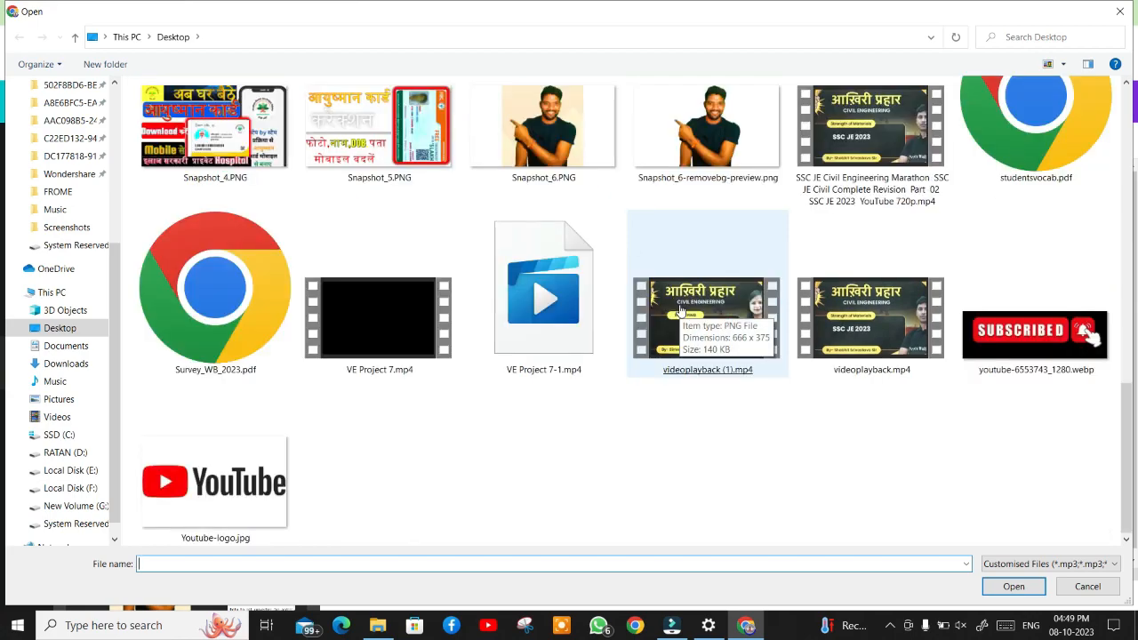
{"action": "scroll", "coordinate": [676, 240], "scroll_direction": "up", "scroll_amount": 10}
{"action": "scroll", "coordinate": [681, 254], "scroll_direction": "down", "scroll_amount": 10}
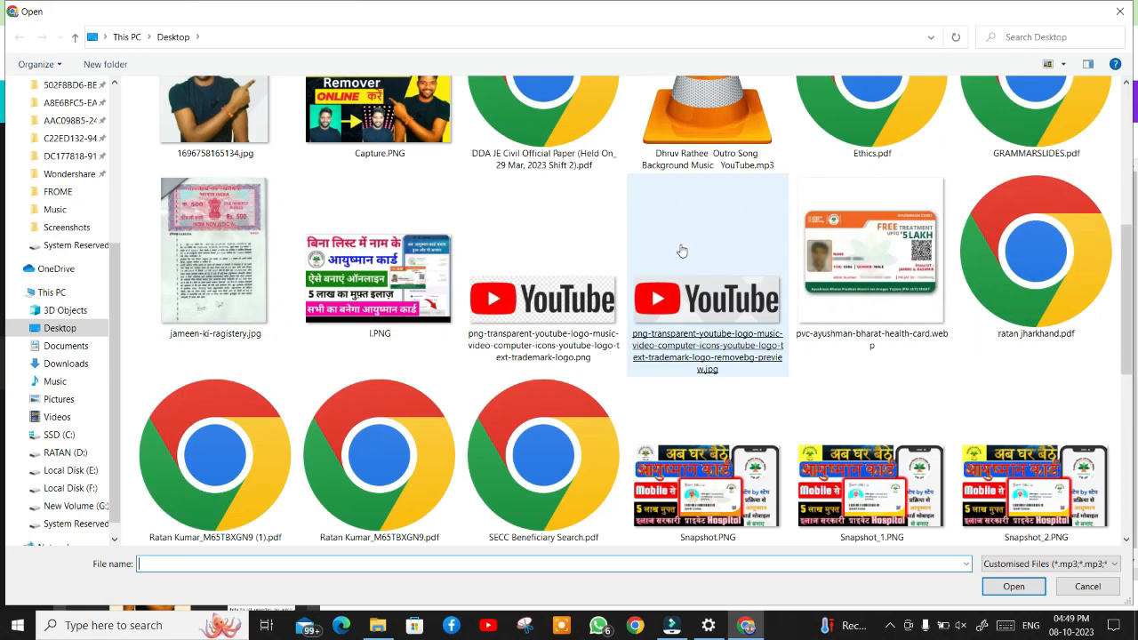
{"action": "double_click", "coordinate": [698, 197]}
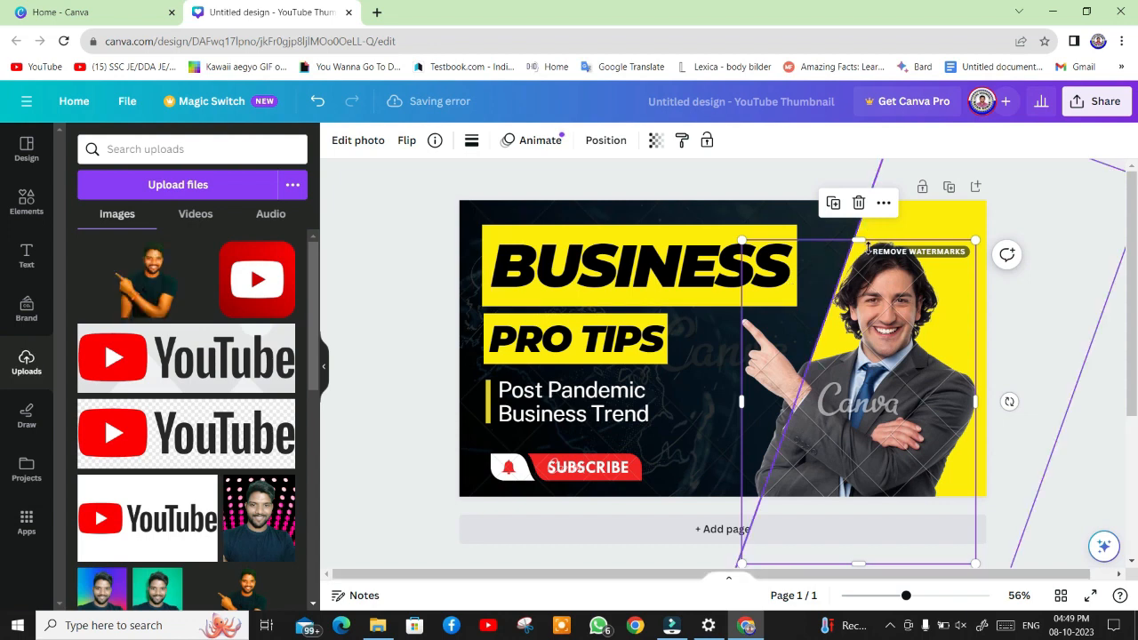
Delete the template's businessman photo and place the uploaded cut-out portrait over the yellow area
{"action": "left_click", "coordinate": [859, 204]}
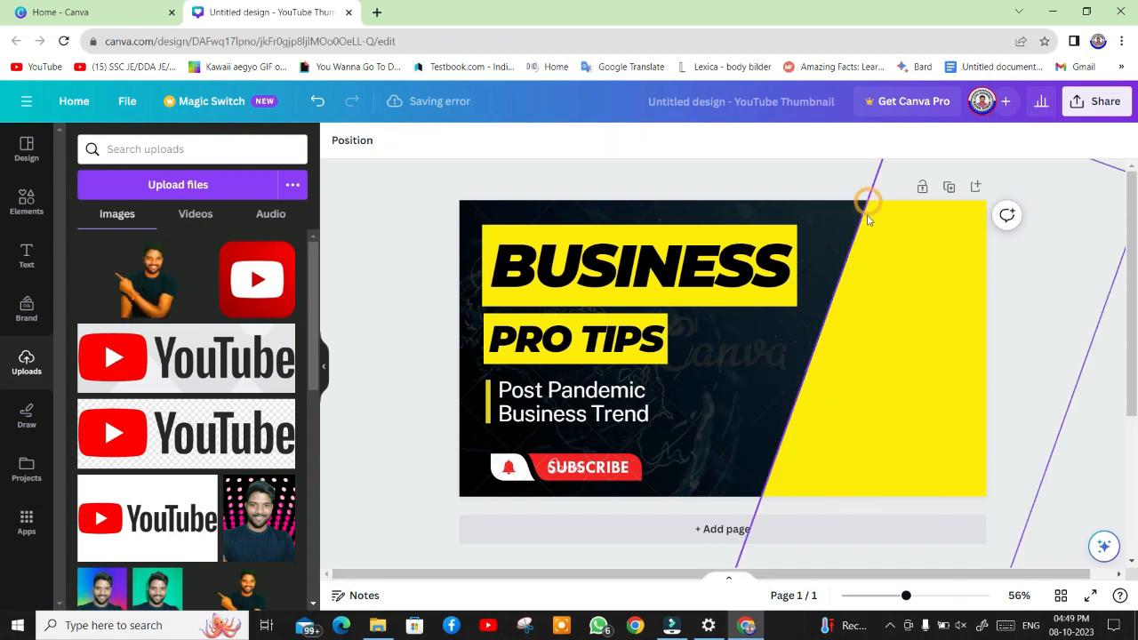
{"action": "left_click", "coordinate": [878, 346]}
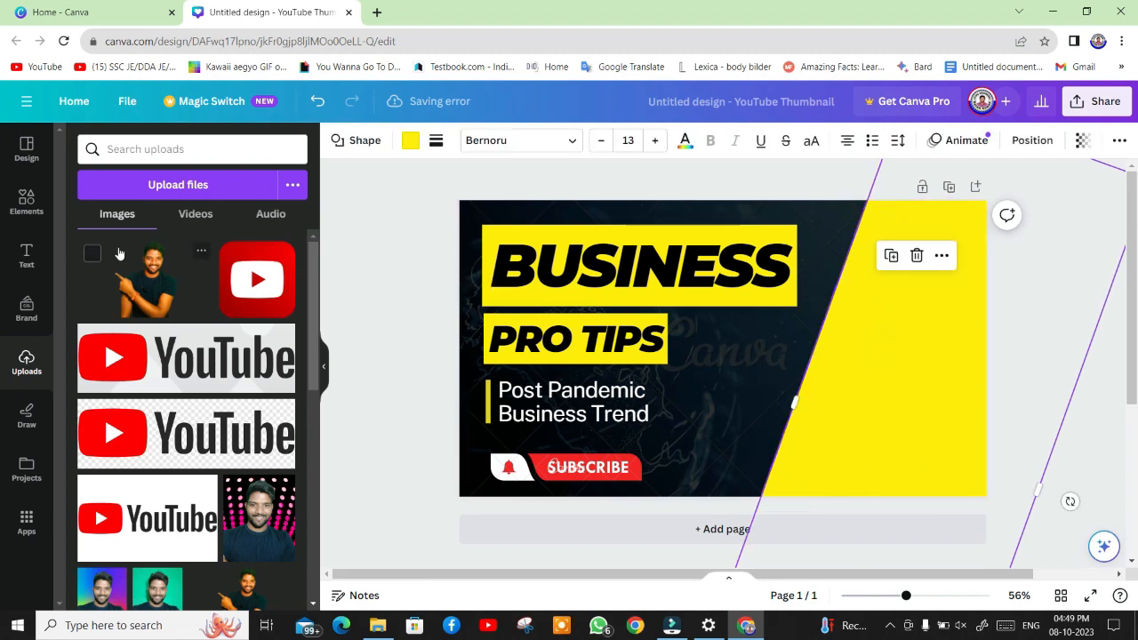
{"action": "left_click_drag", "start_coordinate": [149, 267], "coordinate": [836, 322]}
Enlarge the portrait and position it so it fills the yellow area down to the thumbnail's lower edge
{"action": "left_click_drag", "start_coordinate": [899, 294], "coordinate": [891, 235]}
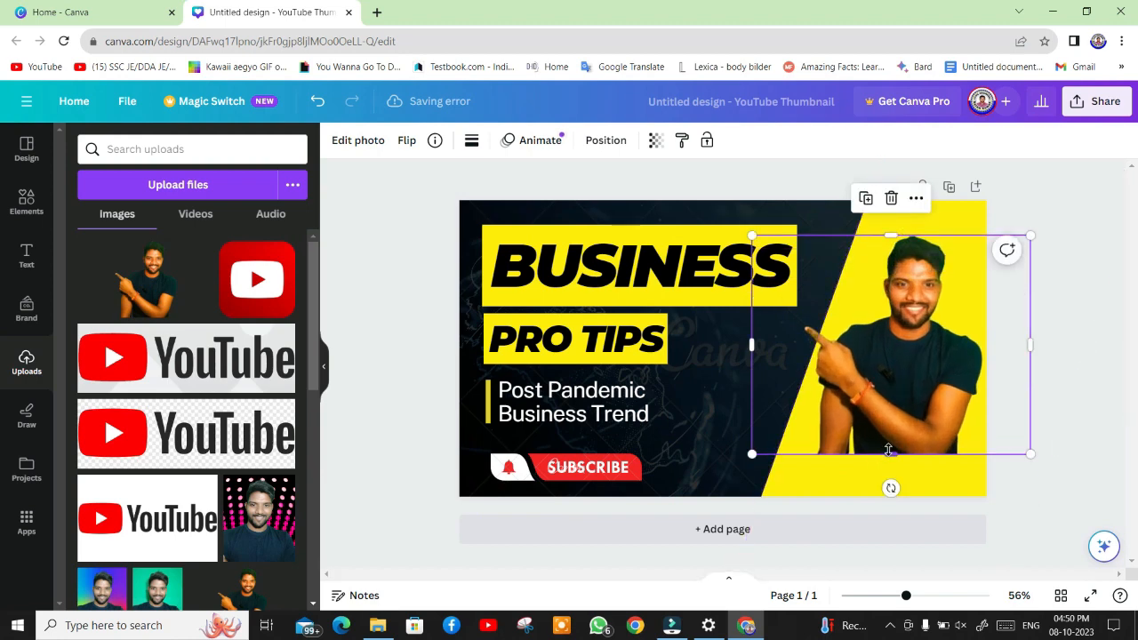
{"action": "mouse_move", "coordinate": [891, 454]}
{"action": "left_mouse_down"}
{"action": "mouse_move", "coordinate": [891, 481]}
{"action": "mouse_move", "coordinate": [888, 437]}
{"action": "left_mouse_up"}
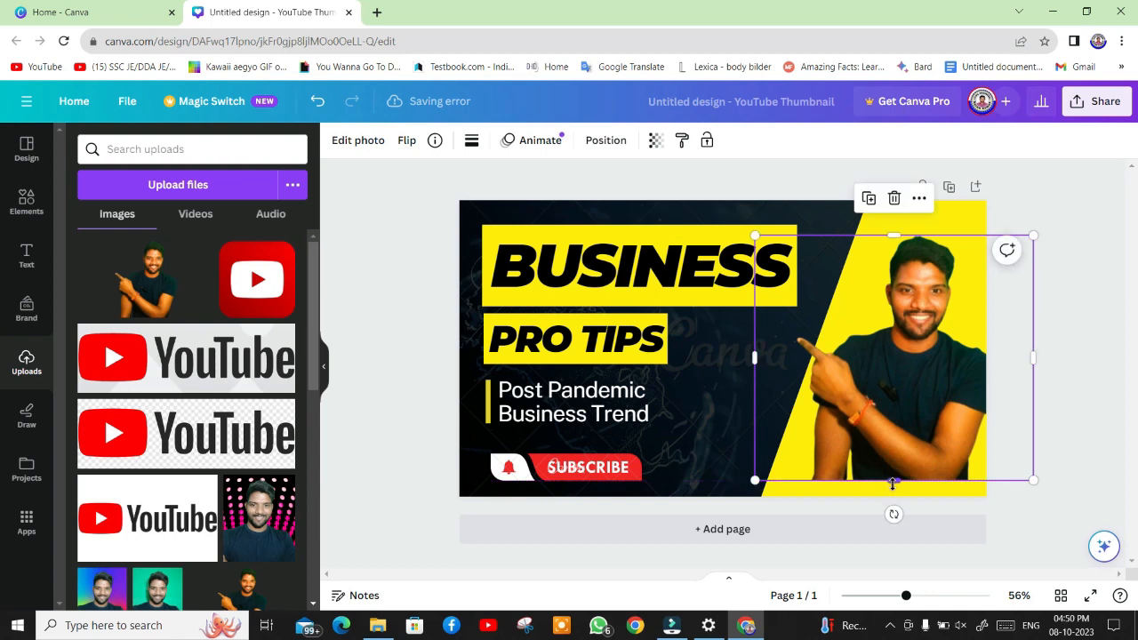
{"action": "left_click_drag", "start_coordinate": [893, 480], "coordinate": [894, 498]}
{"action": "left_click_drag", "start_coordinate": [862, 437], "coordinate": [867, 432]}
Replace the "BUSINESS" headline with "चुटकी में बनायें" and fit it on one line at font size 91.4
{"action": "left_click", "coordinate": [685, 296]}
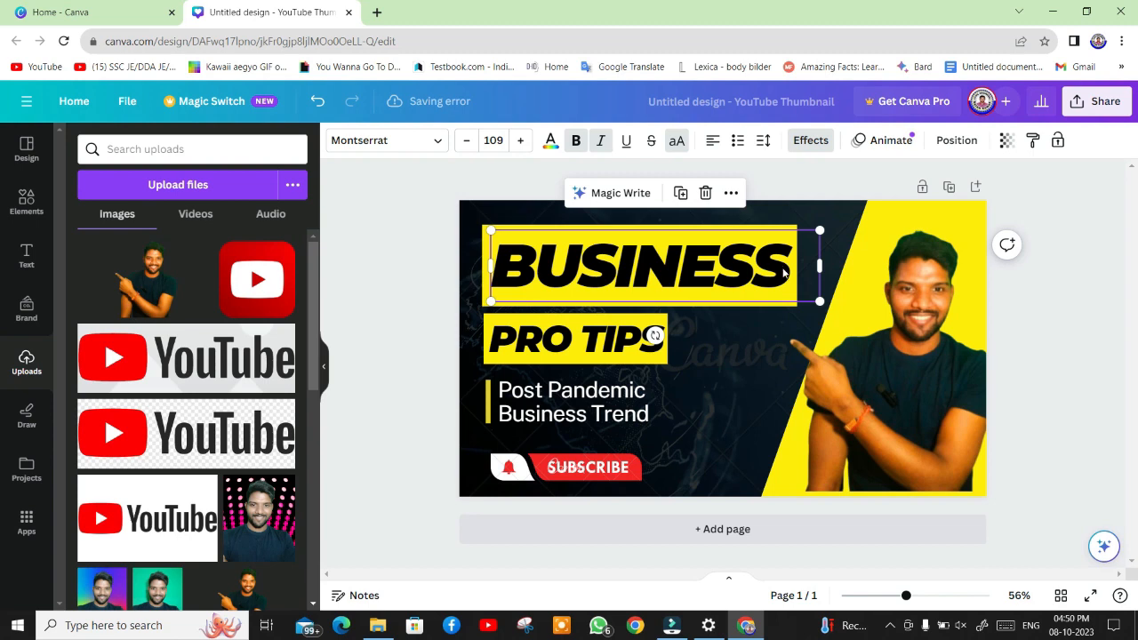
{"action": "double_click", "coordinate": [782, 270]}
{"action": "key", "text": "BackSpace"}
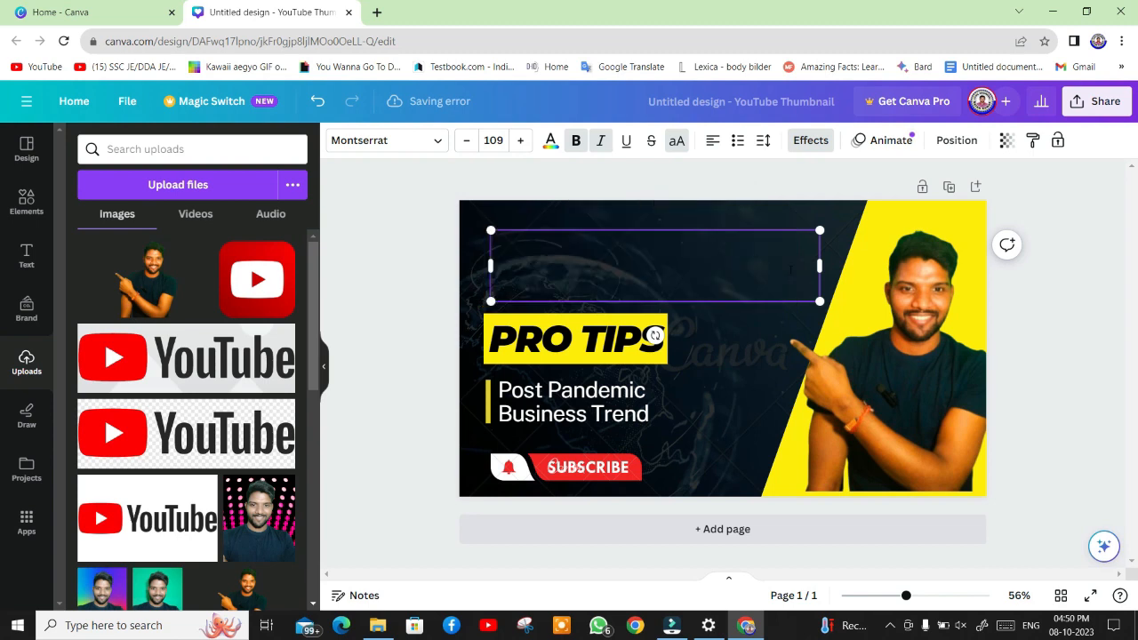
{"action": "type", "text": "चुटकी में बनाएं"}
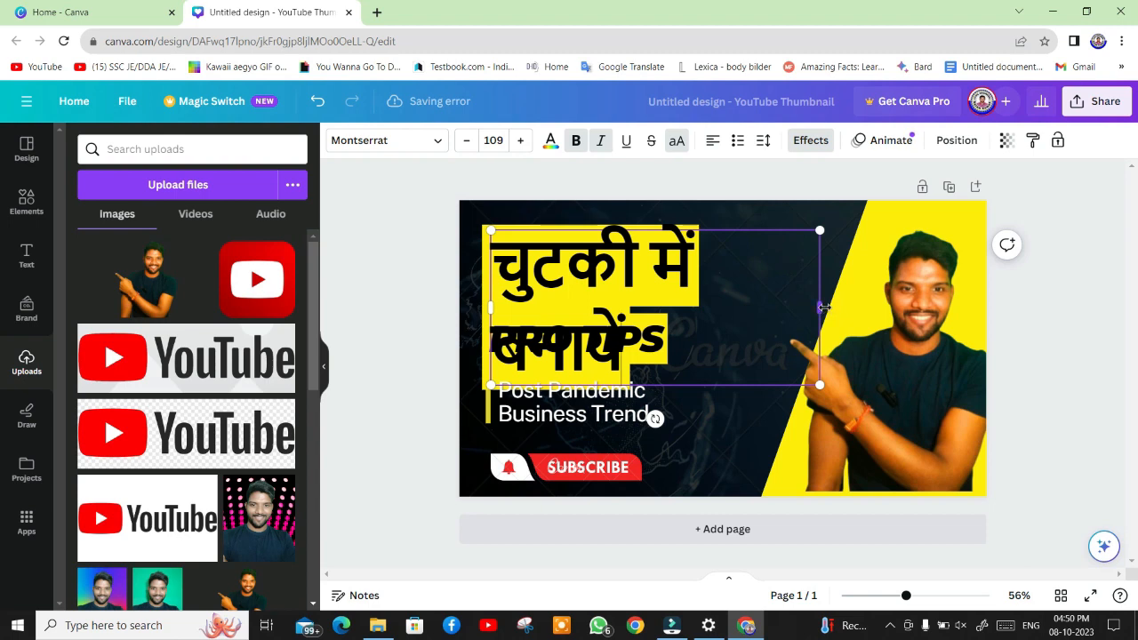
{"action": "left_click_drag", "start_coordinate": [825, 309], "coordinate": [908, 308]}
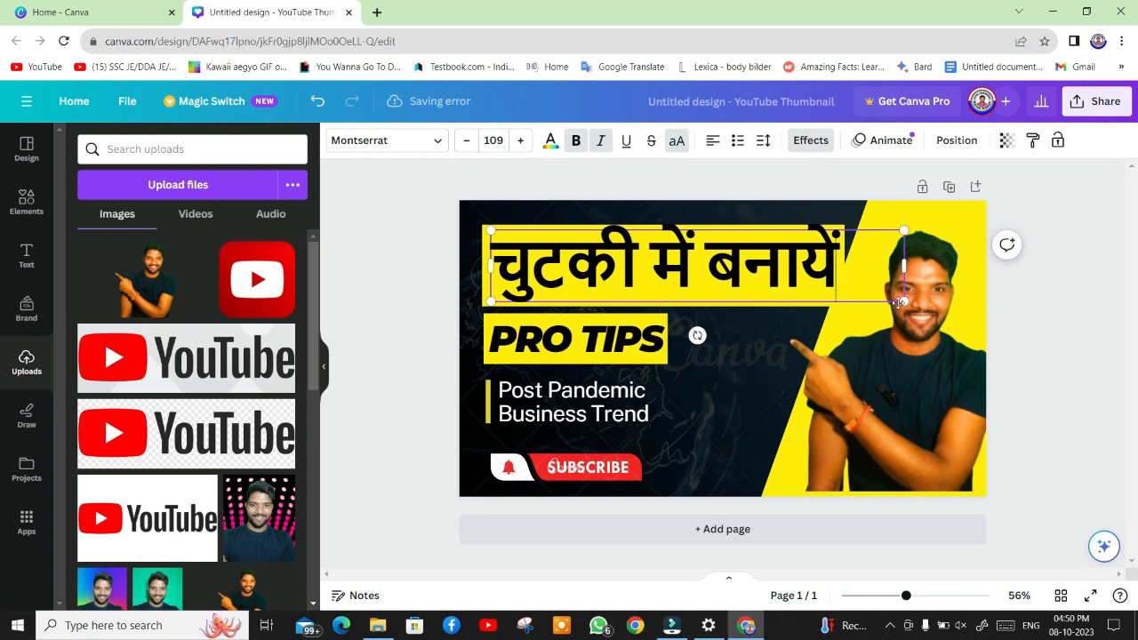
{"action": "left_click_drag", "start_coordinate": [903, 303], "coordinate": [838, 290]}
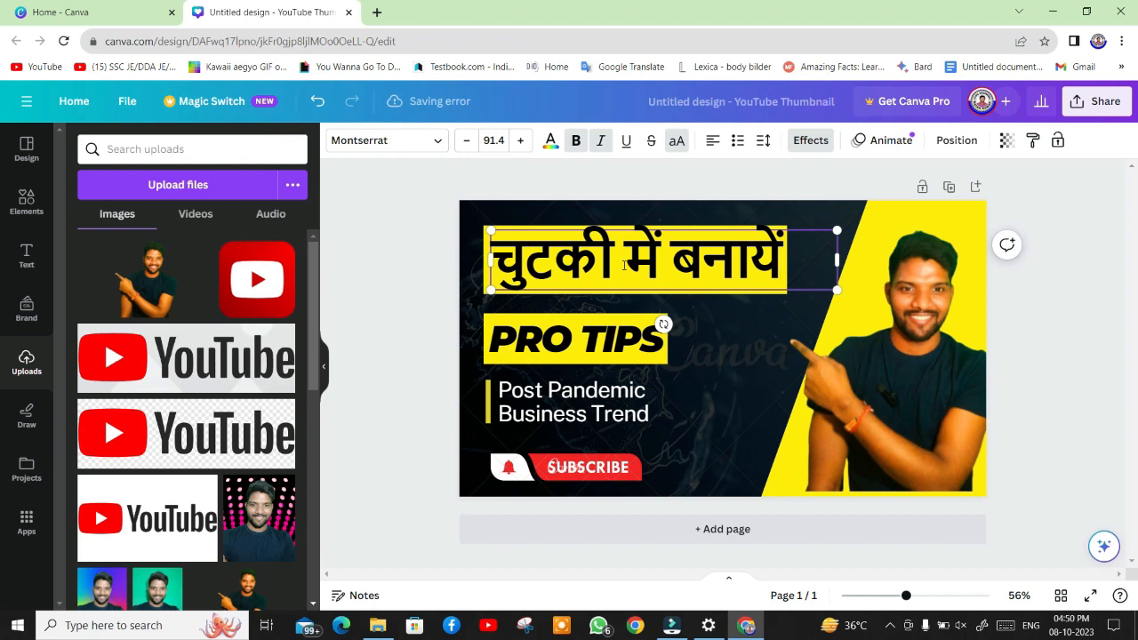
Replace the "PRO TIPS" text with "THUMBNAIL" and widen its text box so the word fits on one line
{"action": "left_click", "coordinate": [630, 345]}
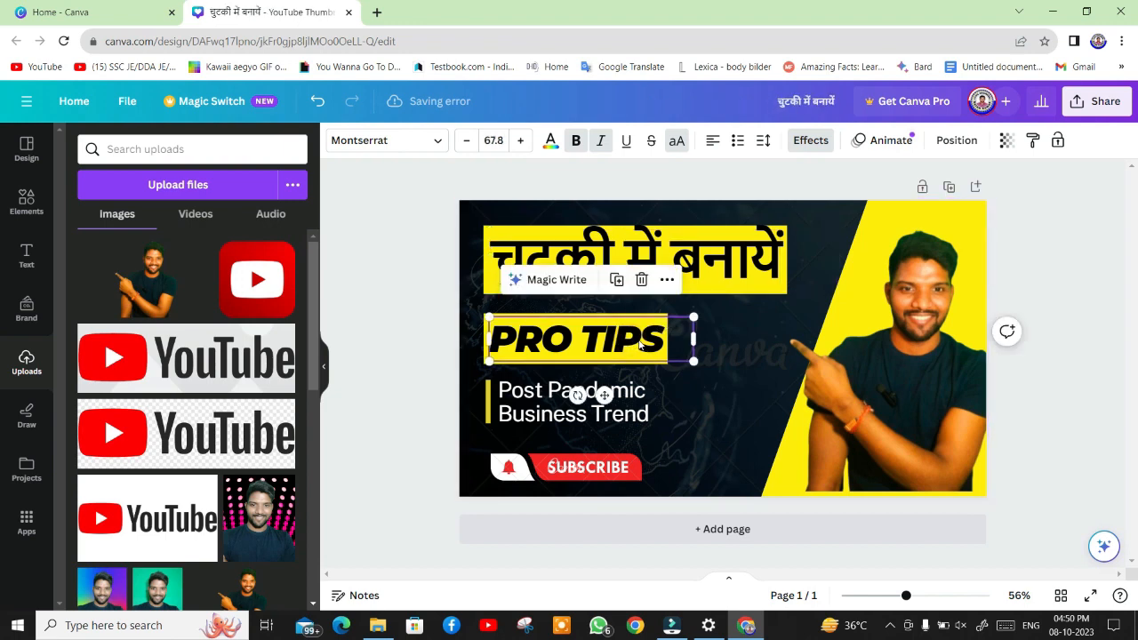
{"action": "double_click", "coordinate": [669, 344]}
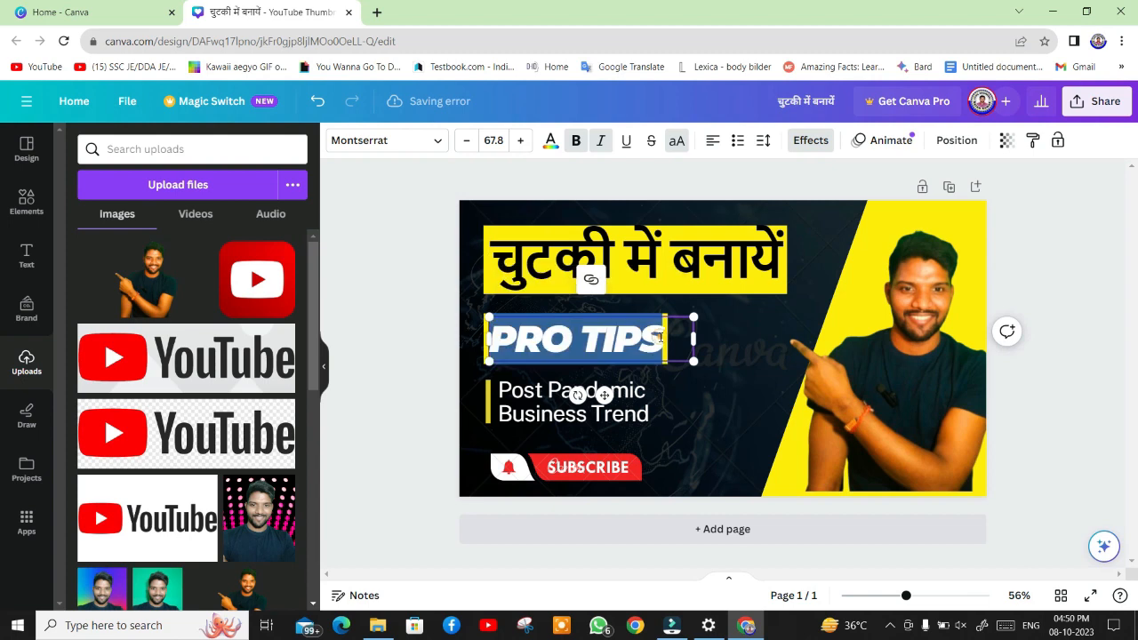
{"action": "key", "text": "BackSpace"}
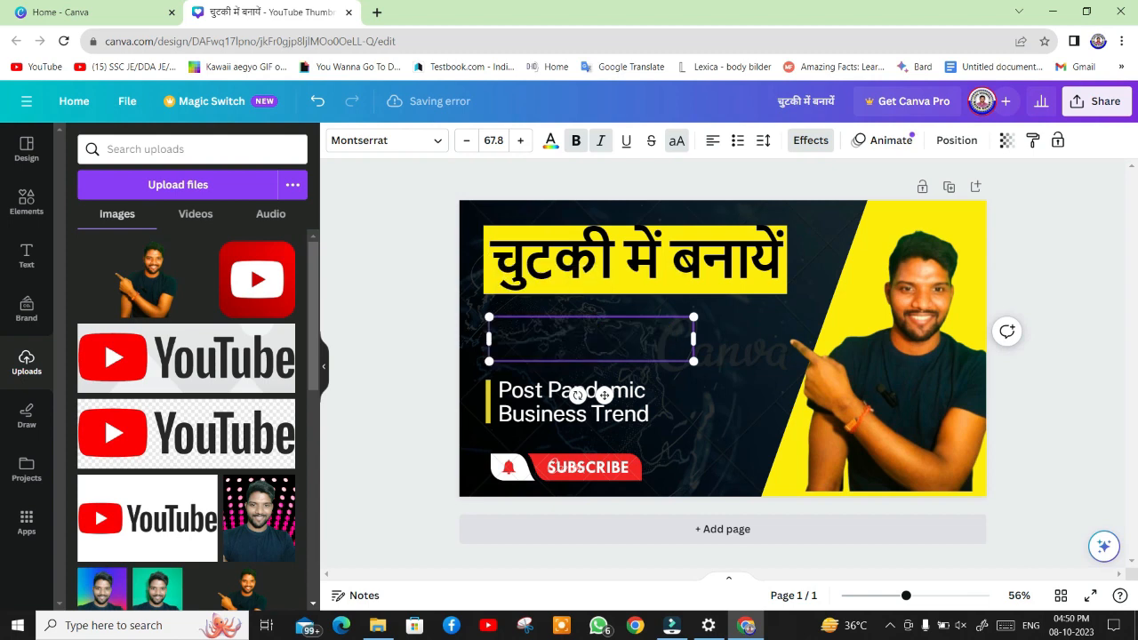
{"action": "type", "text": "THU"}
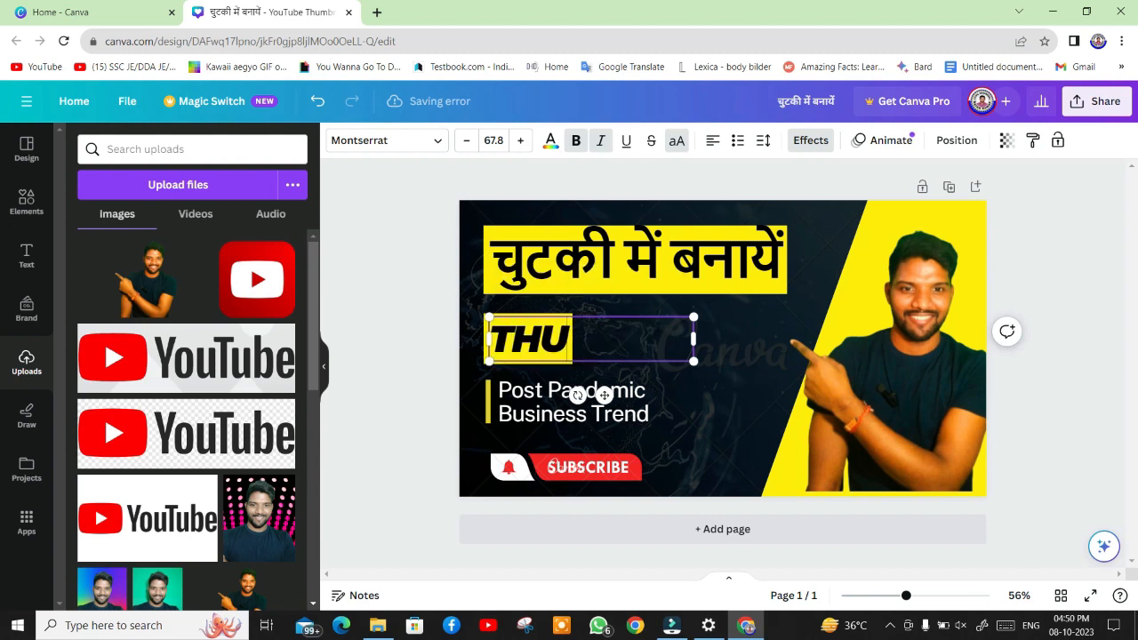
{"action": "type", "text": "MB"}
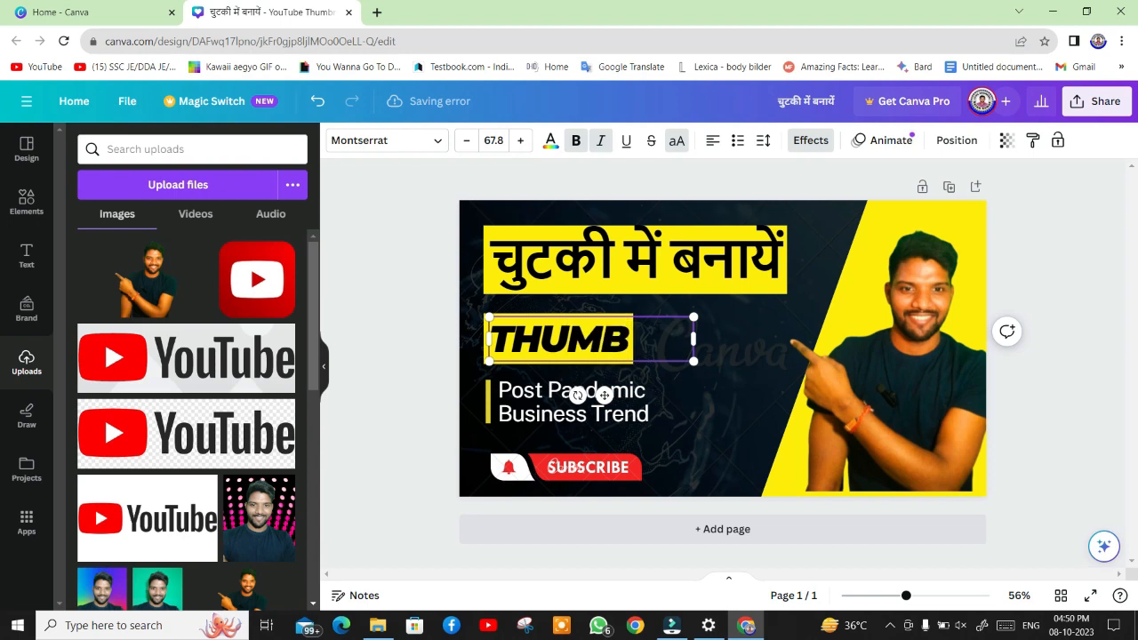
{"action": "type", "text": "NAIL"}
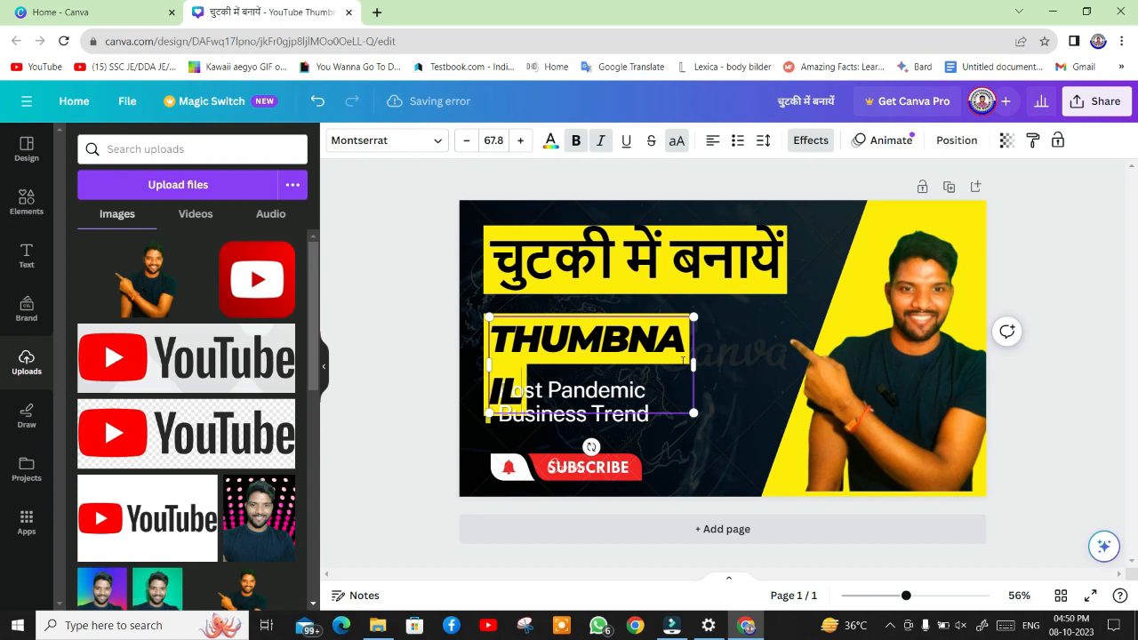
{"action": "left_click_drag", "start_coordinate": [695, 360], "coordinate": [770, 361]}
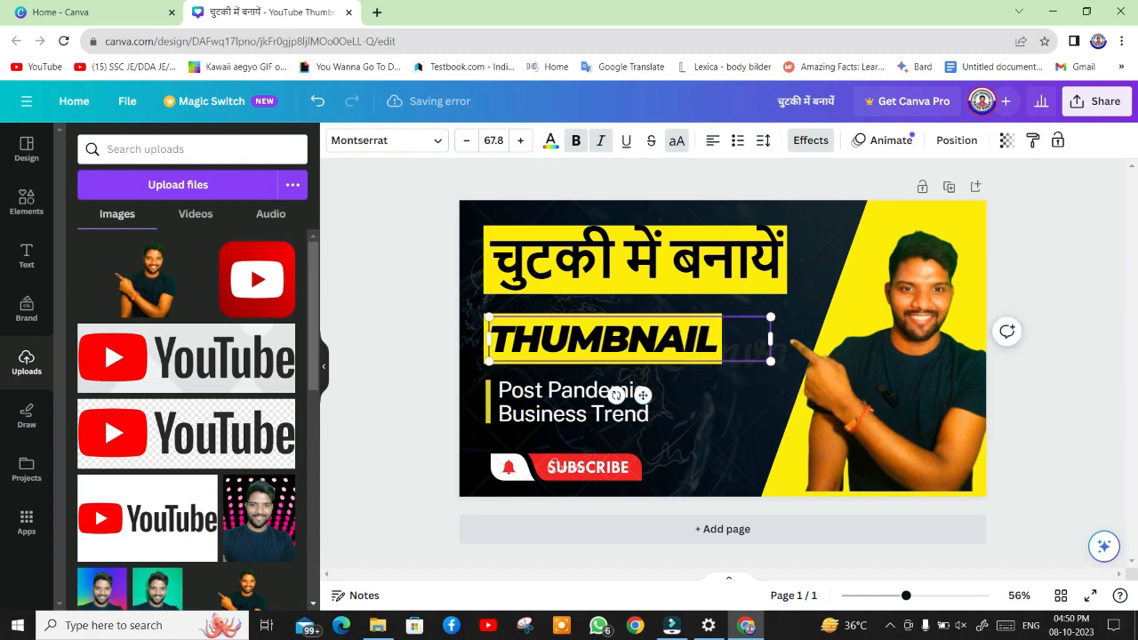
Change the text colour of "THUMBNAIL" to the red document colour #f32525
{"action": "left_click_drag", "start_coordinate": [700, 339], "coordinate": [491, 339]}
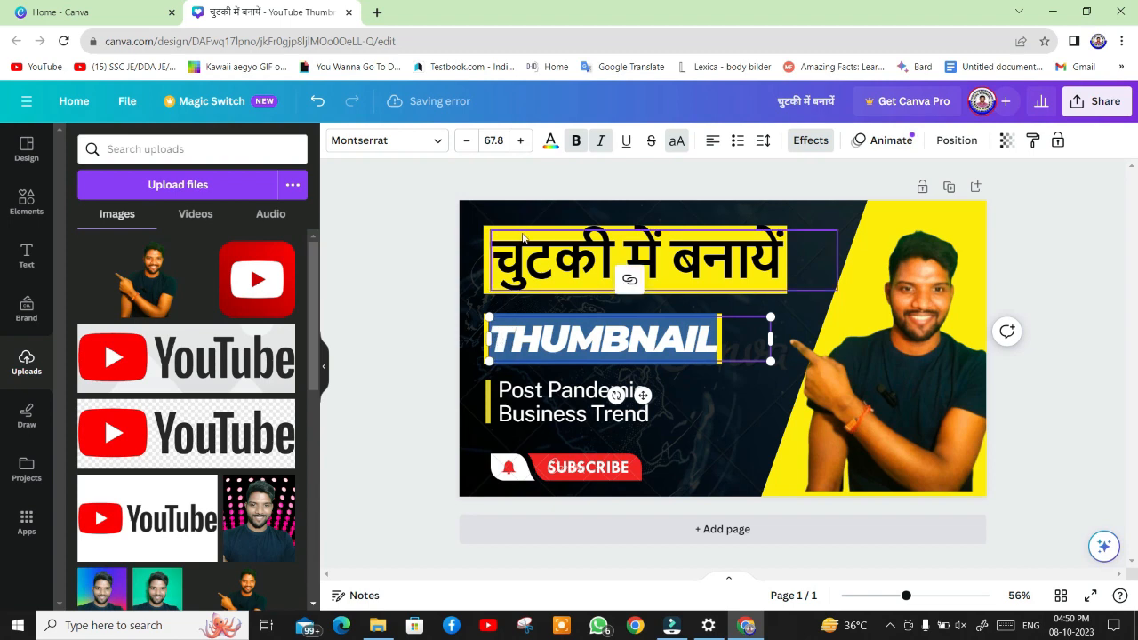
{"action": "left_click", "coordinate": [551, 142]}
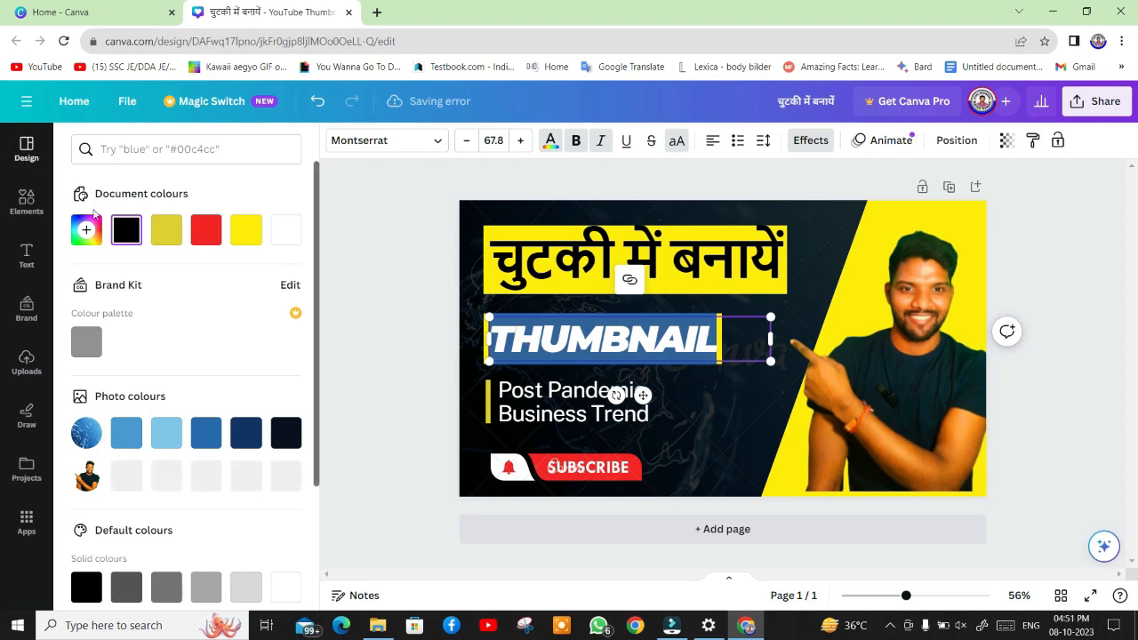
{"action": "left_click", "coordinate": [207, 231]}
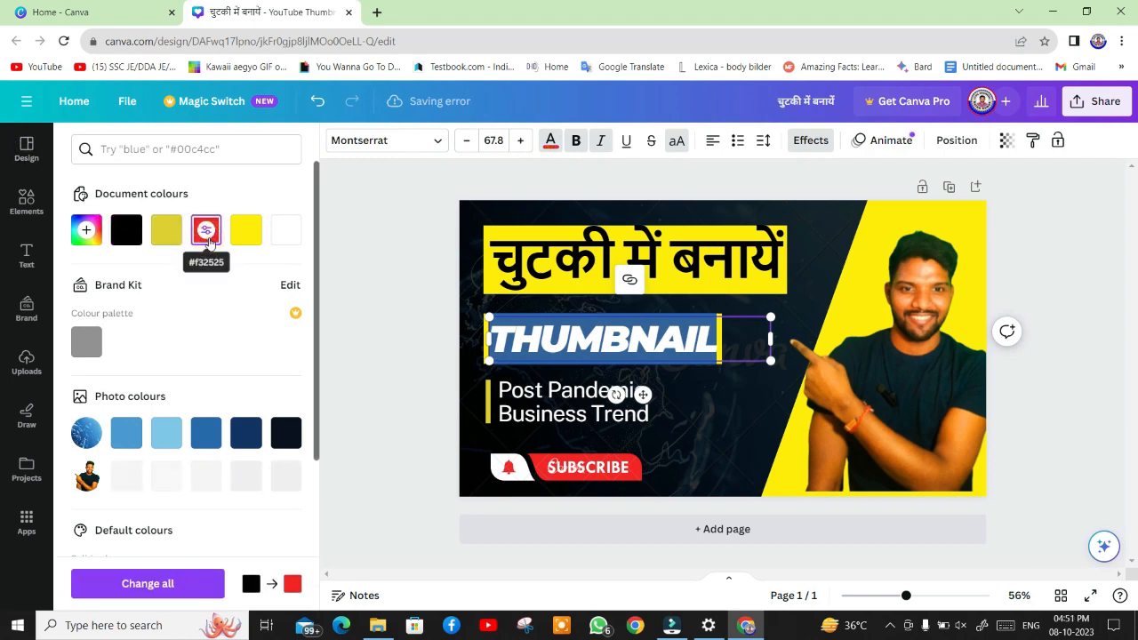
{"action": "left_click", "coordinate": [1024, 224]}
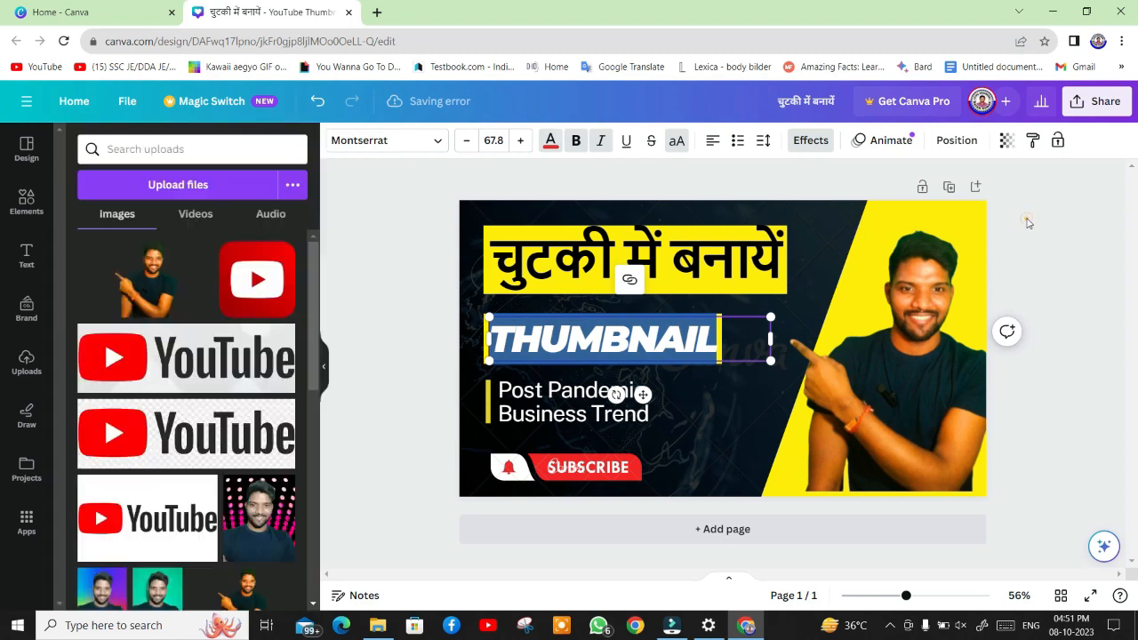
Delete the "Post Pandemic Business Trend" text and the small yellow vertical line beside it
{"action": "left_click", "coordinate": [815, 305]}
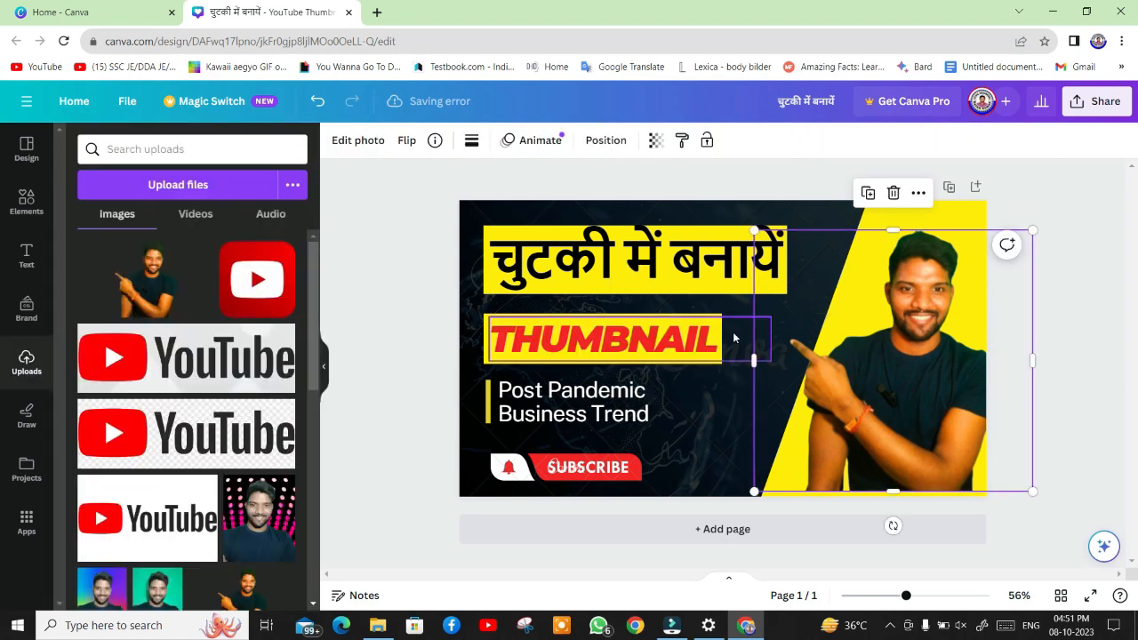
{"action": "left_click", "coordinate": [613, 408]}
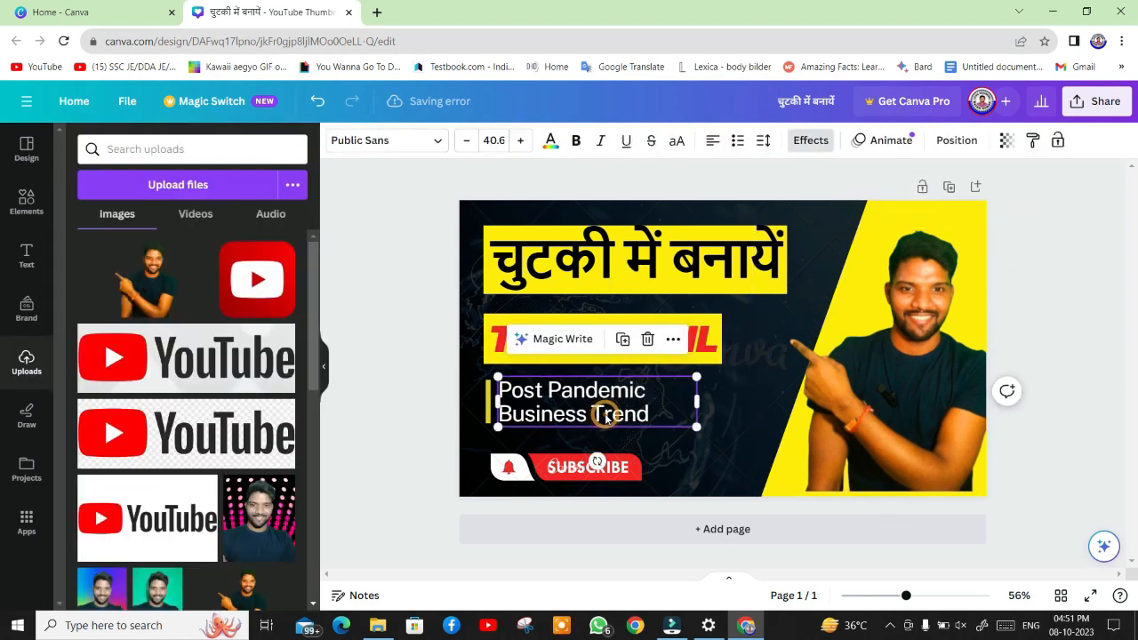
{"action": "left_click", "coordinate": [645, 340]}
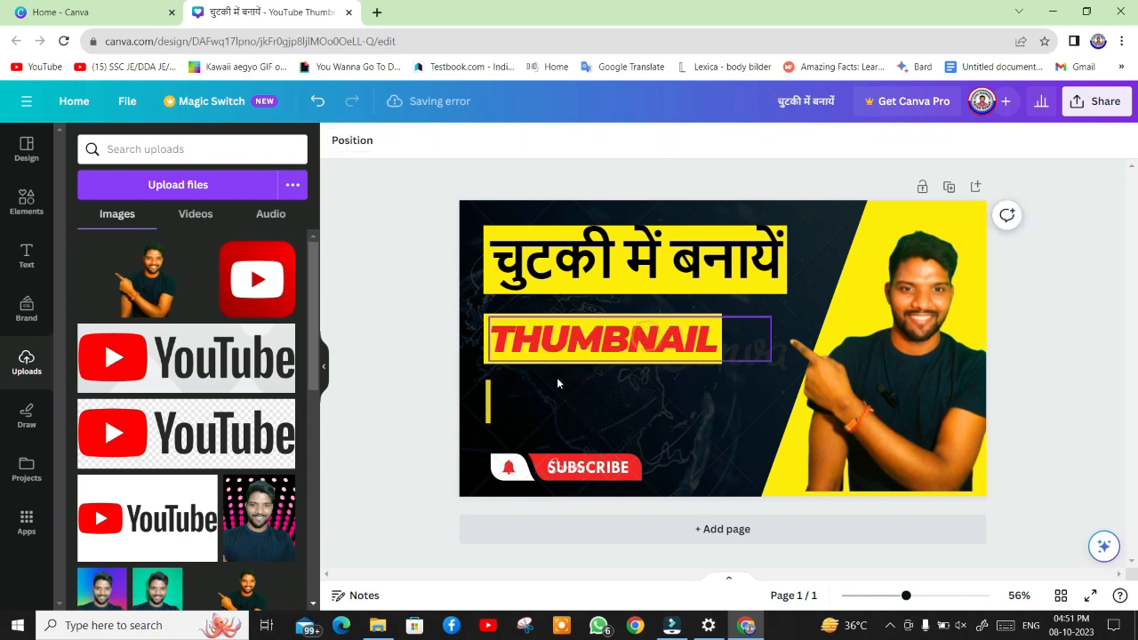
{"action": "left_click", "coordinate": [488, 411]}
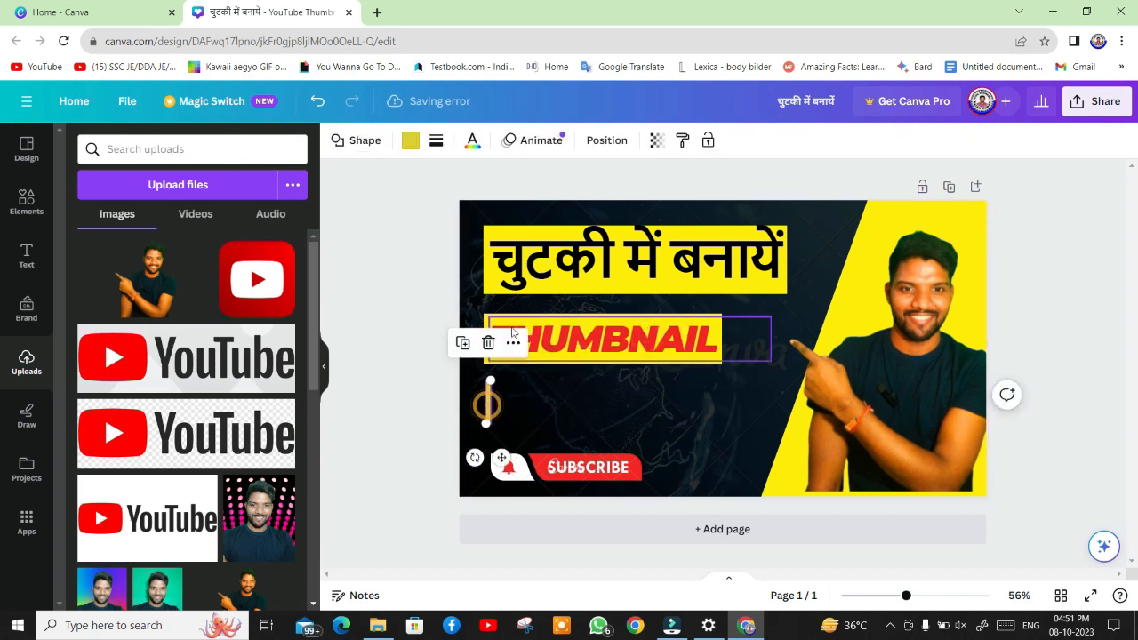
{"action": "left_click", "coordinate": [488, 344]}
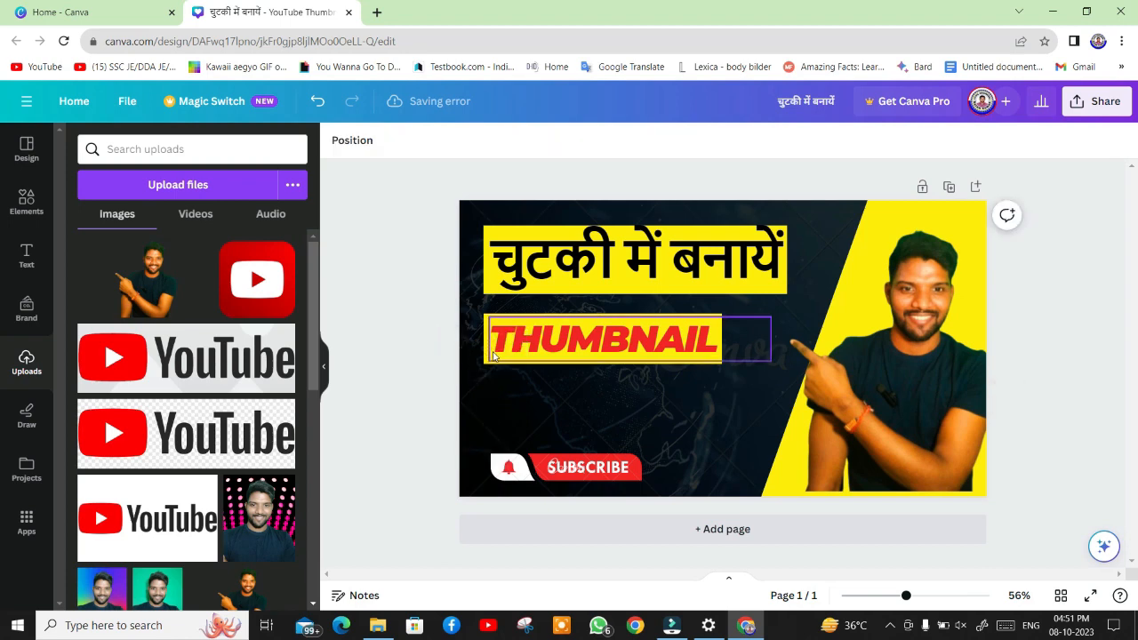
{"action": "left_click", "coordinate": [569, 467]}
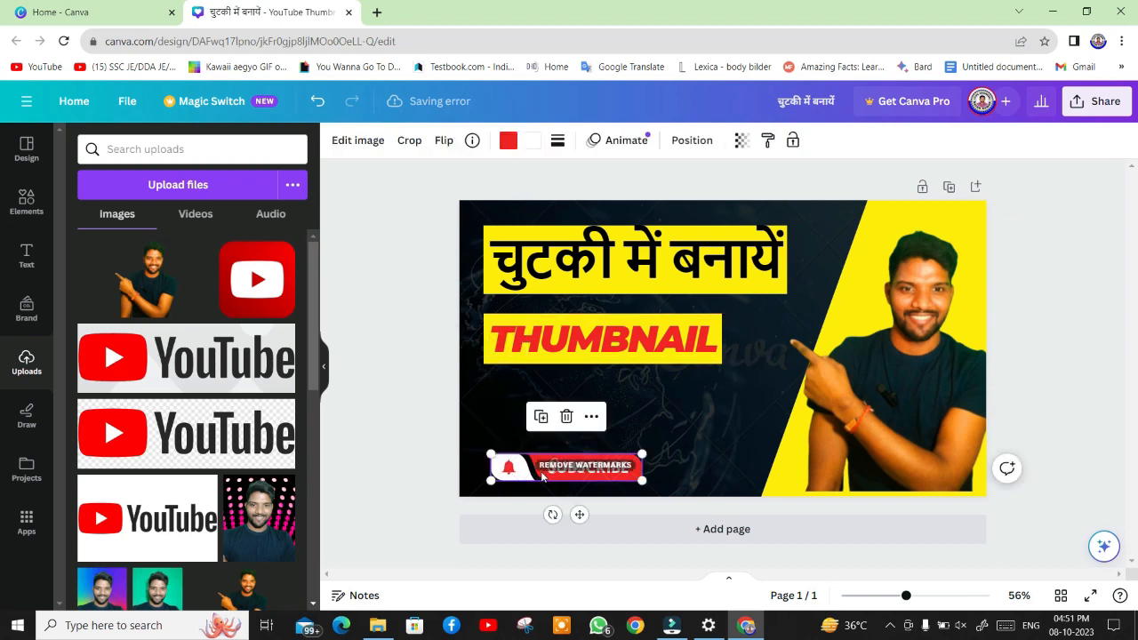
{"action": "left_click", "coordinate": [658, 416]}
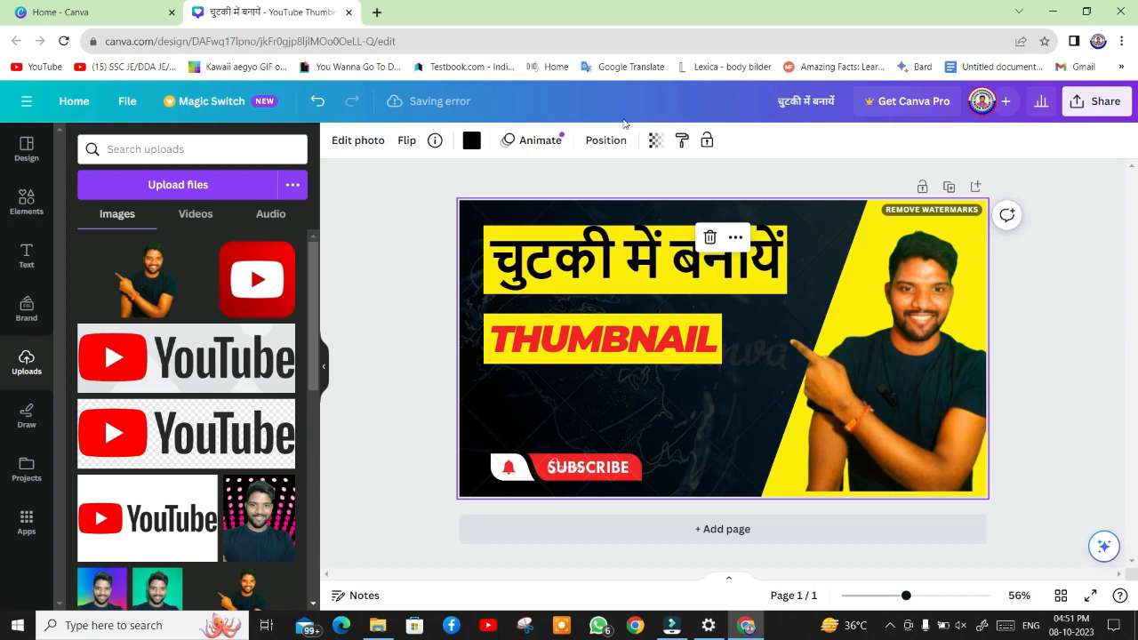
Search Google for "youtube symbol png" in a new browser tab and browse the image results
{"action": "left_click", "coordinate": [376, 12]}
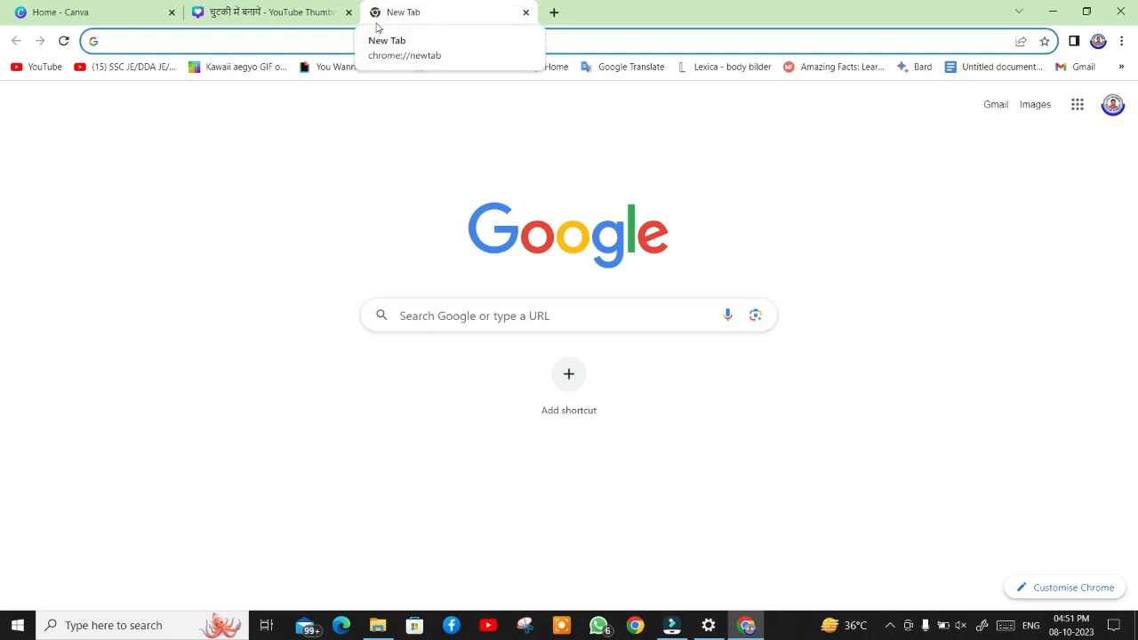
{"action": "type", "text": "YOUTUB"}
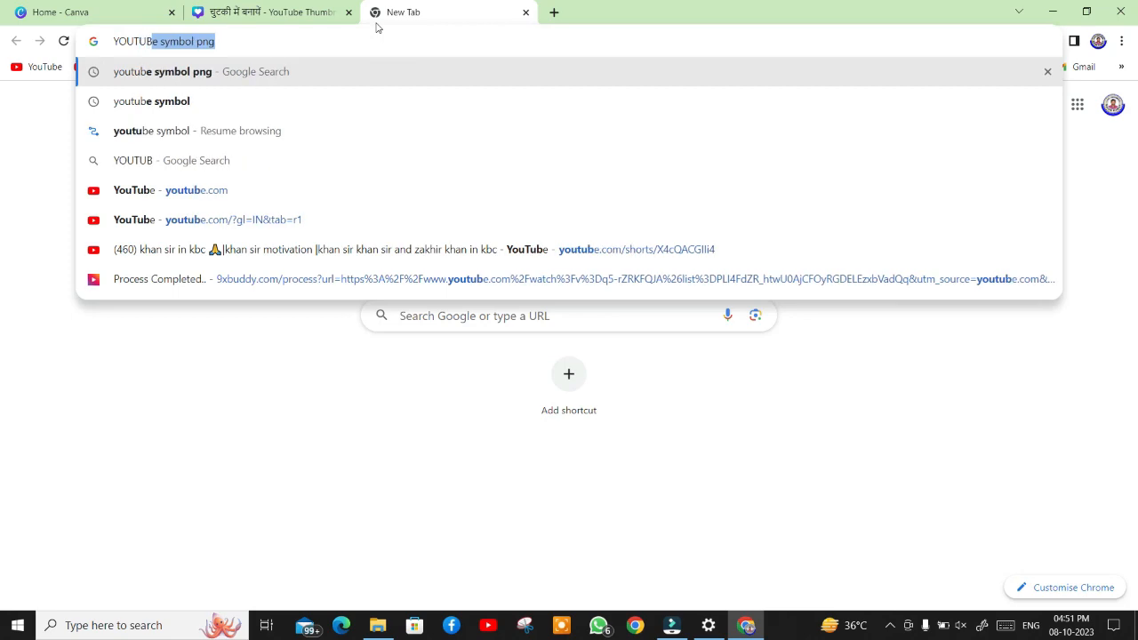
{"action": "type", "text": "E"}
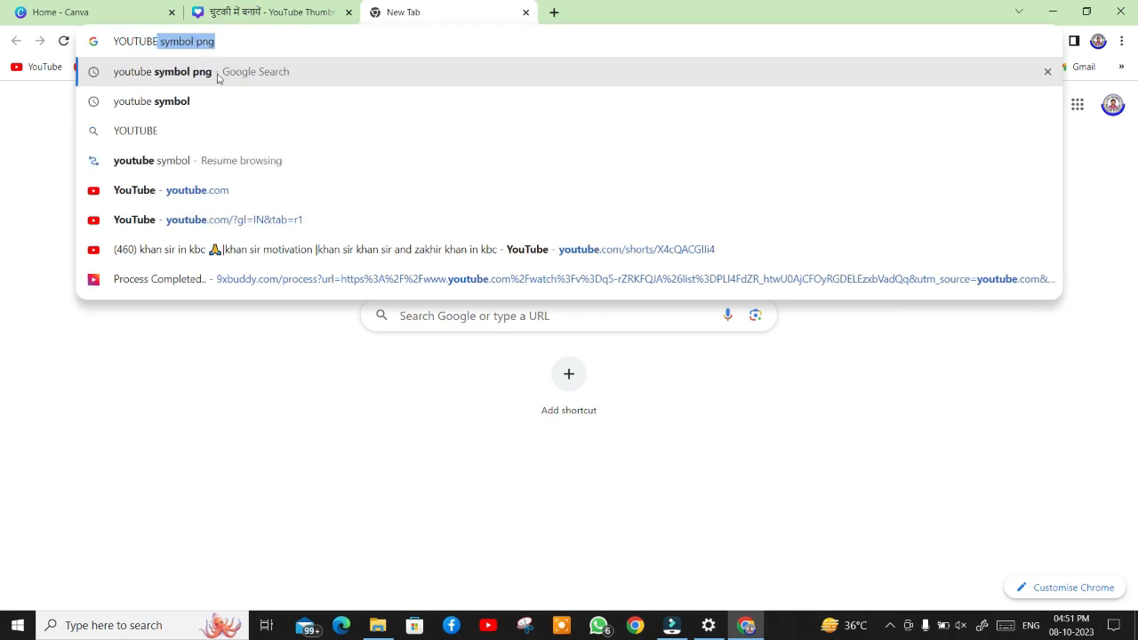
{"action": "left_click", "coordinate": [218, 75]}
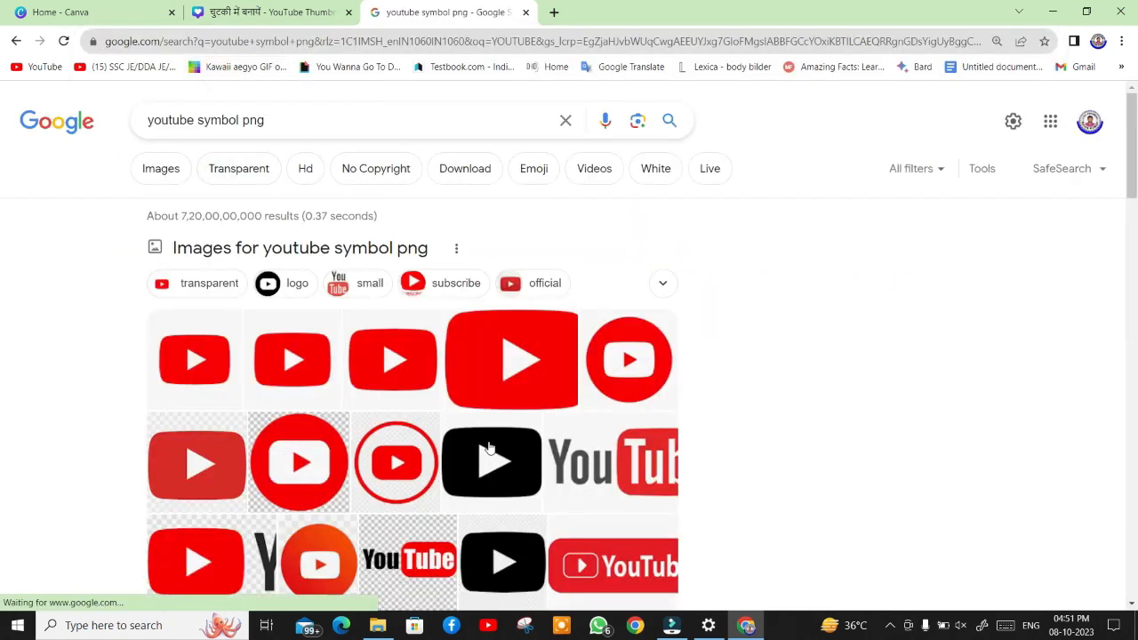
{"action": "scroll", "coordinate": [488, 447], "scroll_direction": "down", "scroll_amount": 2}
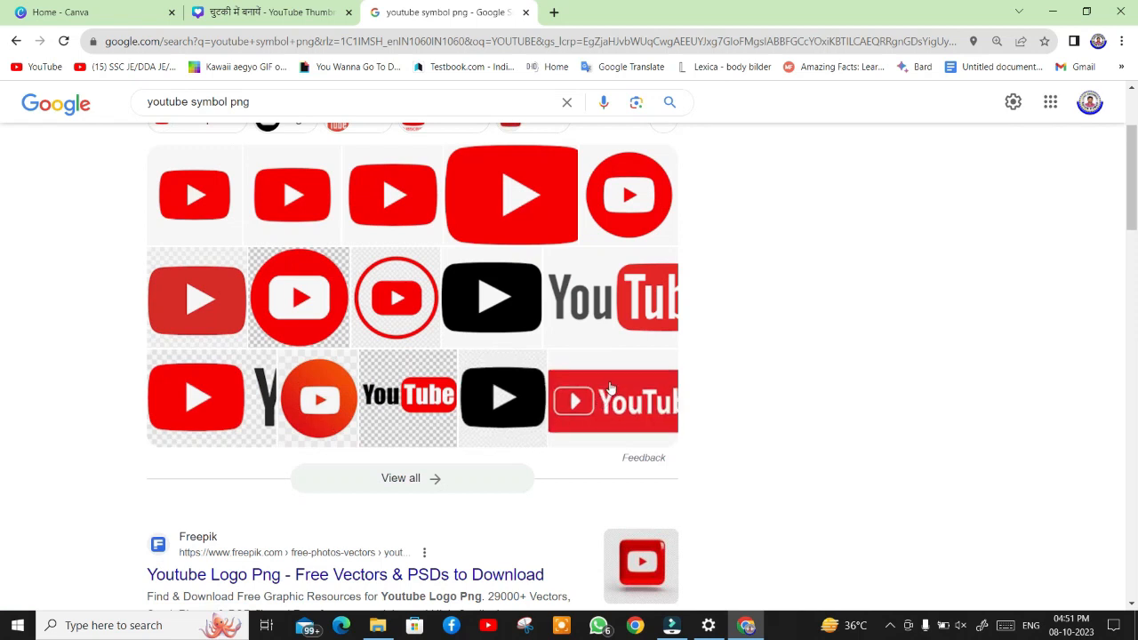
Save the red play-button logo from Wikimedia Commons to the computer as Youtube_logo.png
{"action": "left_click", "coordinate": [527, 213]}
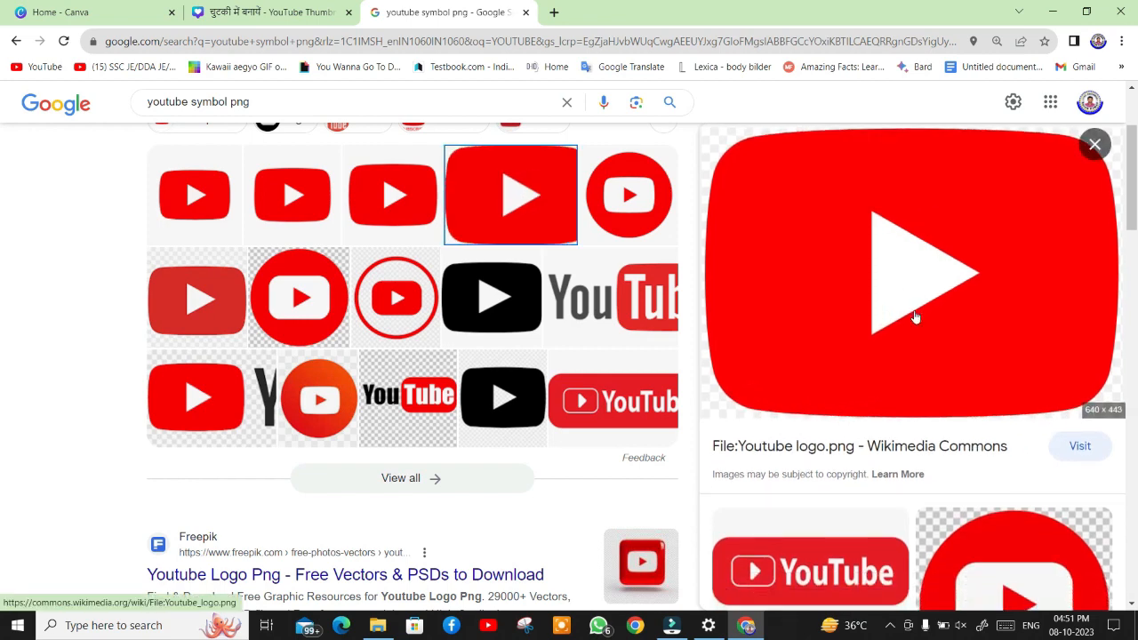
{"action": "right_click", "coordinate": [916, 317]}
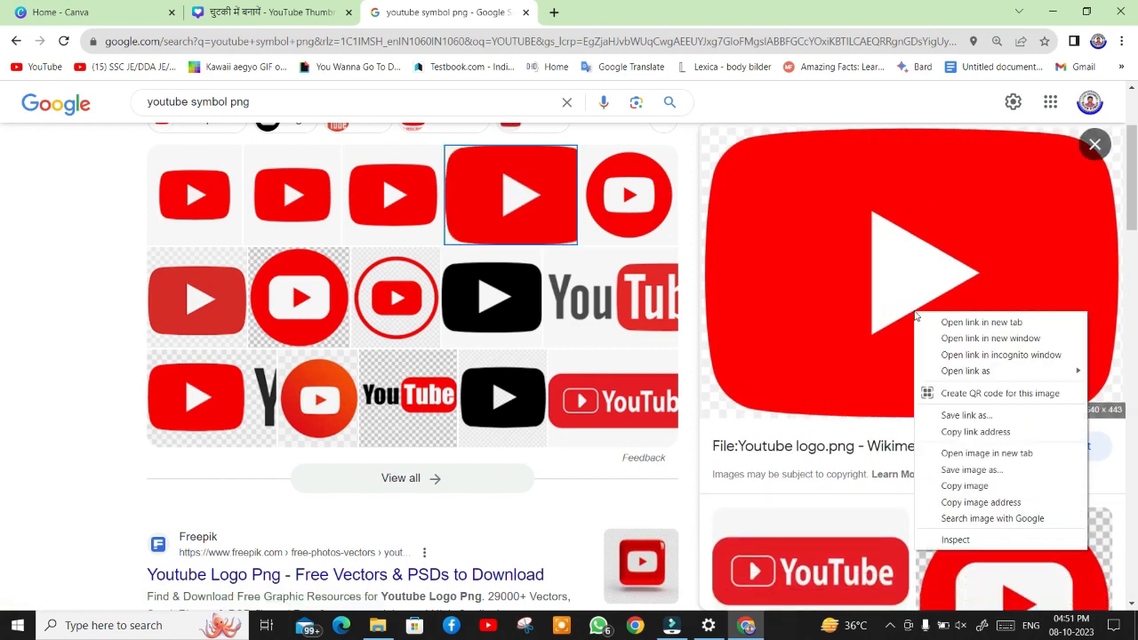
{"action": "left_click", "coordinate": [974, 471]}
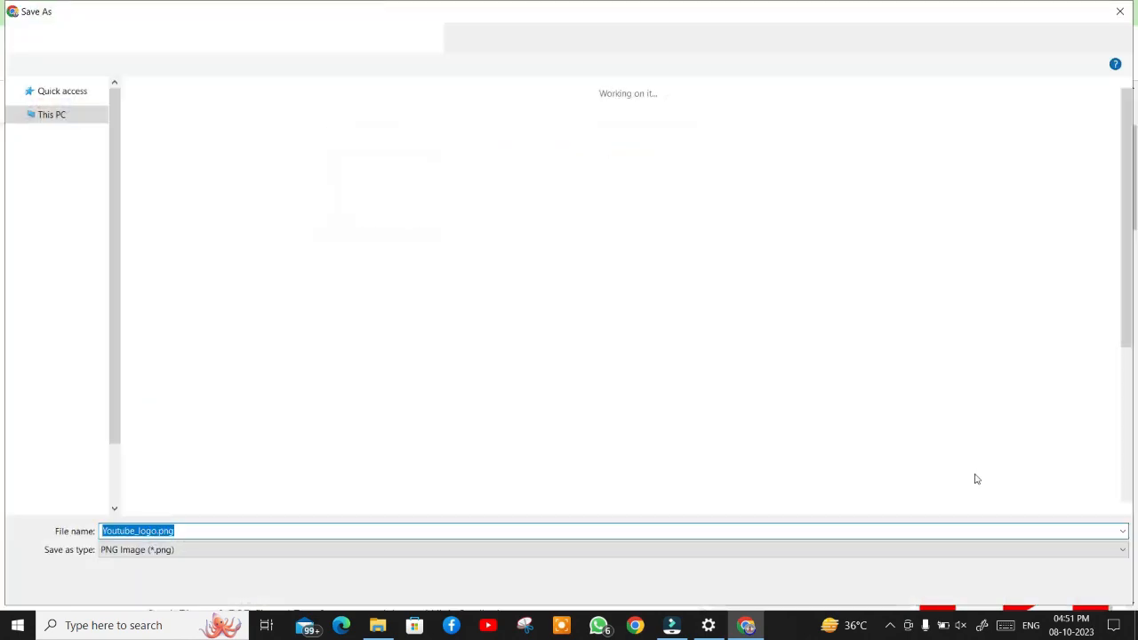
{"action": "left_click", "coordinate": [1018, 587]}
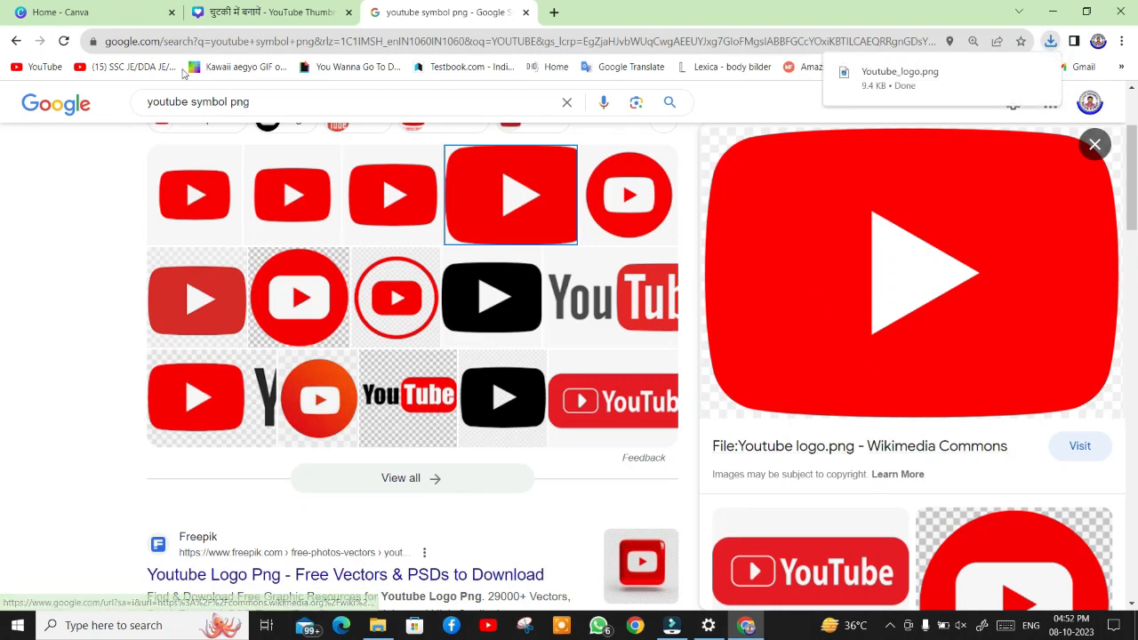
Switch back to the Canva design and upload Youtube-logo.jpg from the Desktop folder
{"action": "left_click", "coordinate": [221, 11]}
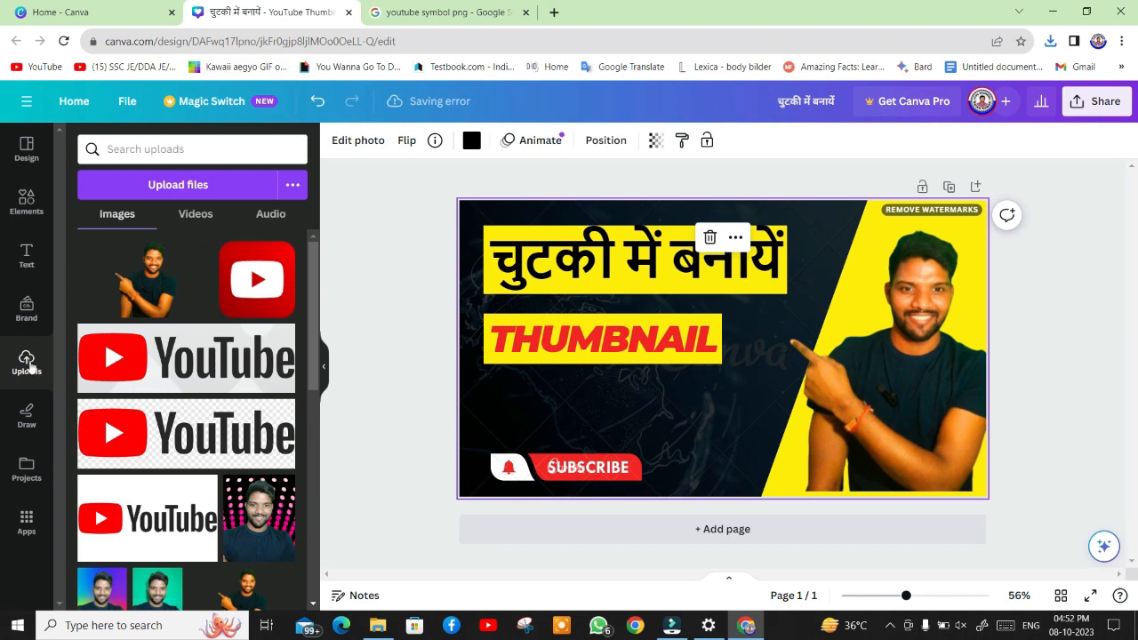
{"action": "left_click", "coordinate": [209, 184]}
{"action": "scroll", "coordinate": [577, 358], "scroll_direction": "down", "scroll_amount": 5}
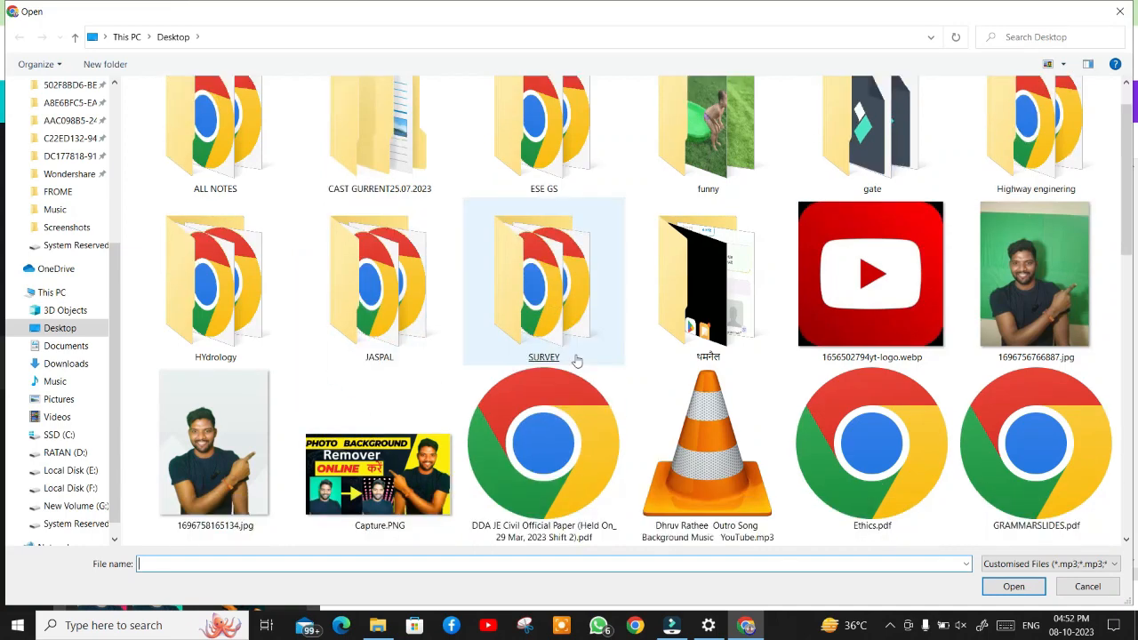
{"action": "scroll", "coordinate": [577, 358], "scroll_direction": "down", "scroll_amount": 5}
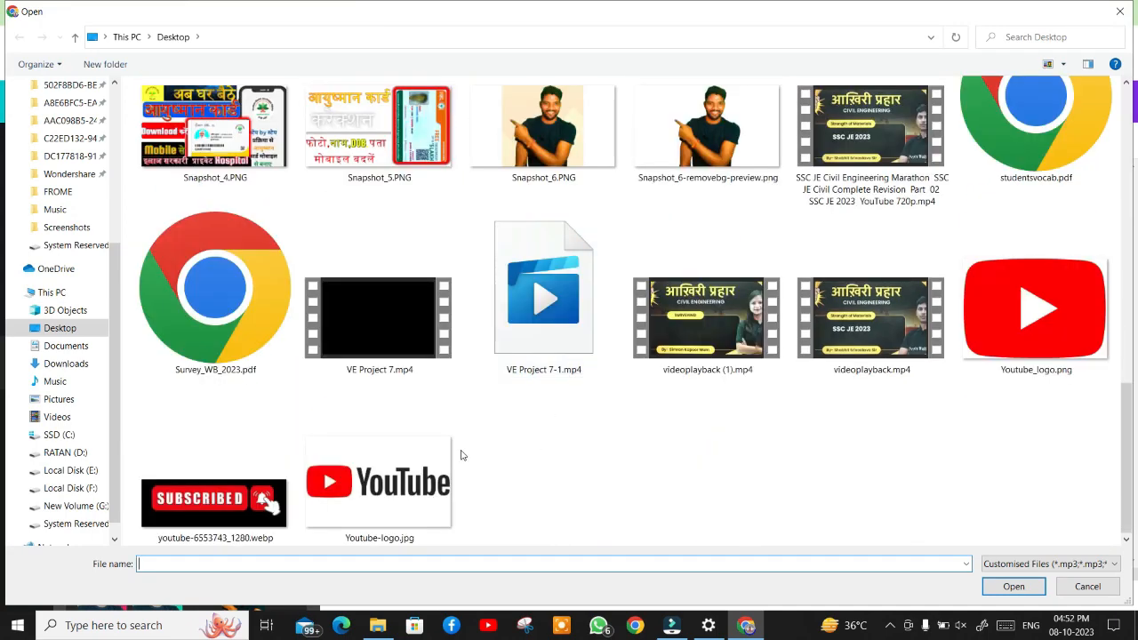
{"action": "double_click", "coordinate": [358, 492]}
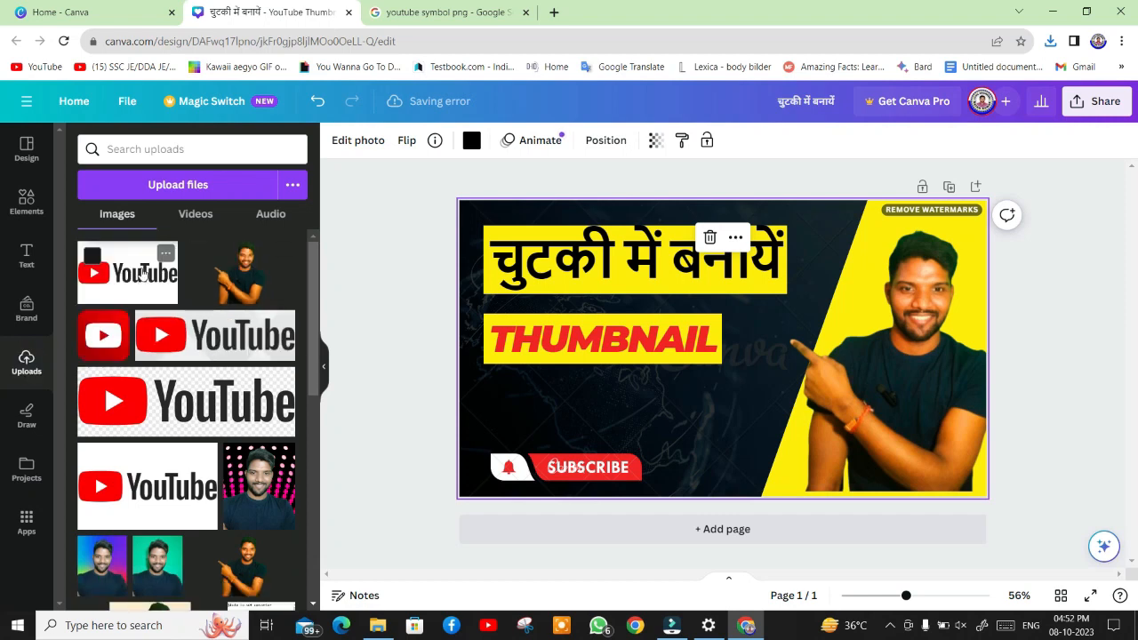
Place the uploaded YouTube logo on the thumbnail, shrink it to about half its size and move it up to the headline
{"action": "left_click_drag", "start_coordinate": [141, 289], "coordinate": [552, 344]}
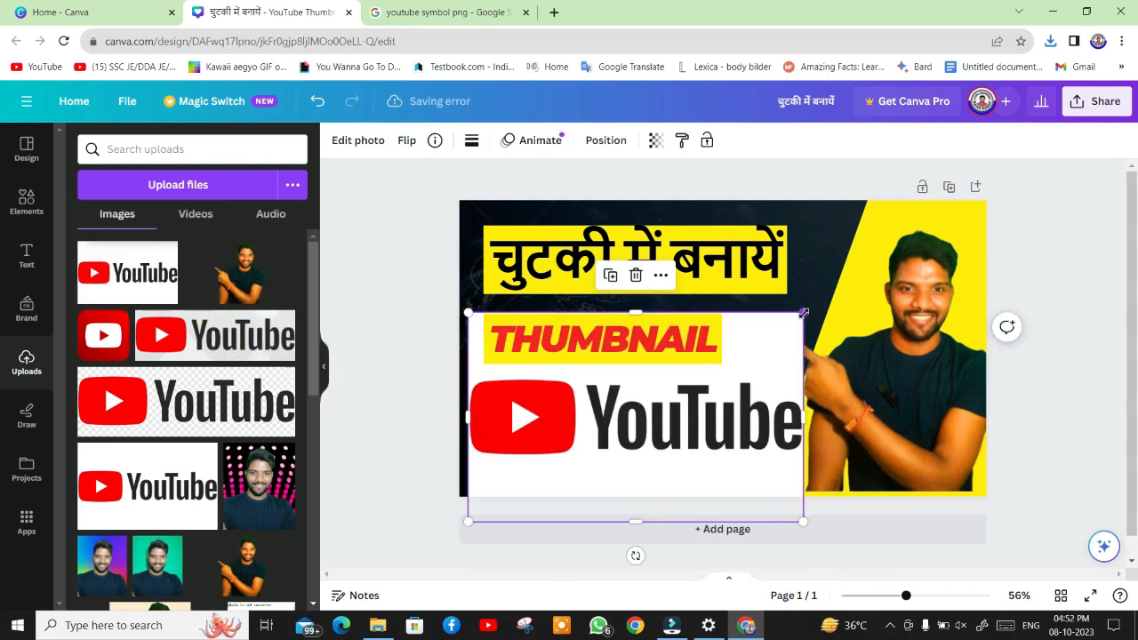
{"action": "left_click_drag", "start_coordinate": [803, 313], "coordinate": [635, 417]}
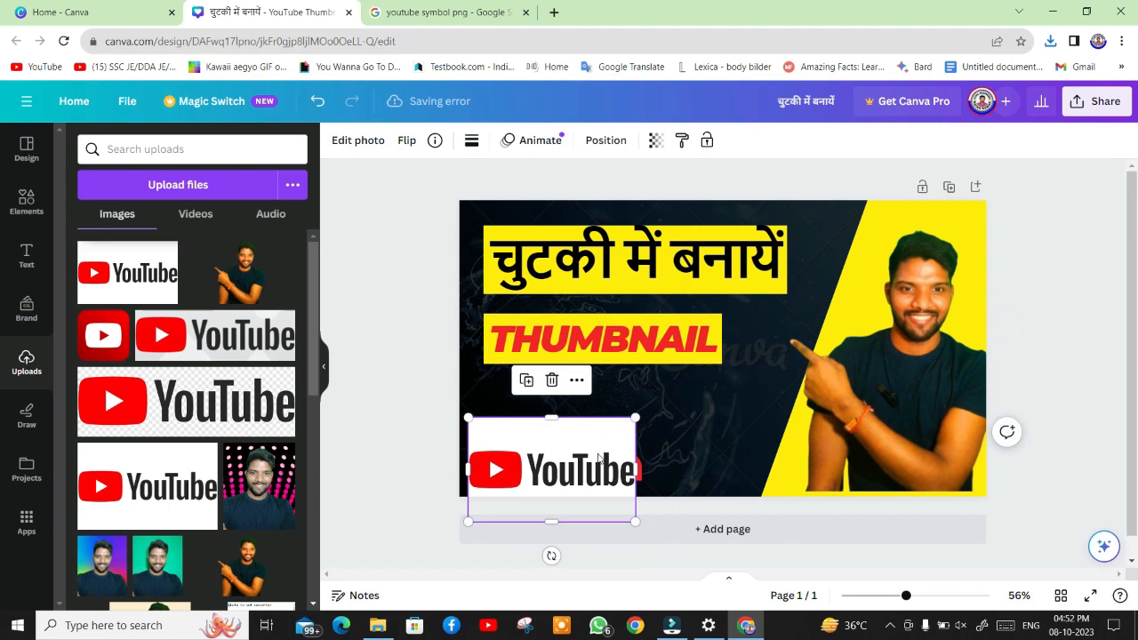
{"action": "left_click_drag", "start_coordinate": [600, 457], "coordinate": [712, 257]}
Move "THUMBNAIL" down to just above the subscribe badge and shift the YouTube logo into the gap below the Hindi headline
{"action": "left_click", "coordinate": [629, 353]}
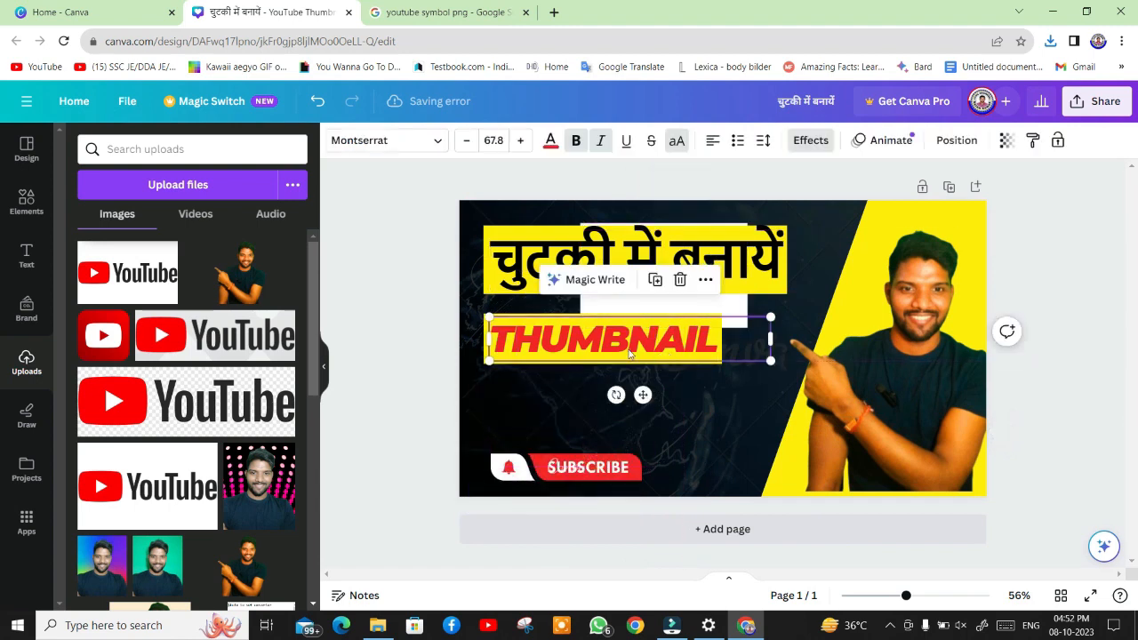
{"action": "left_click_drag", "start_coordinate": [629, 353], "coordinate": [638, 414]}
{"action": "left_click", "coordinate": [657, 282]}
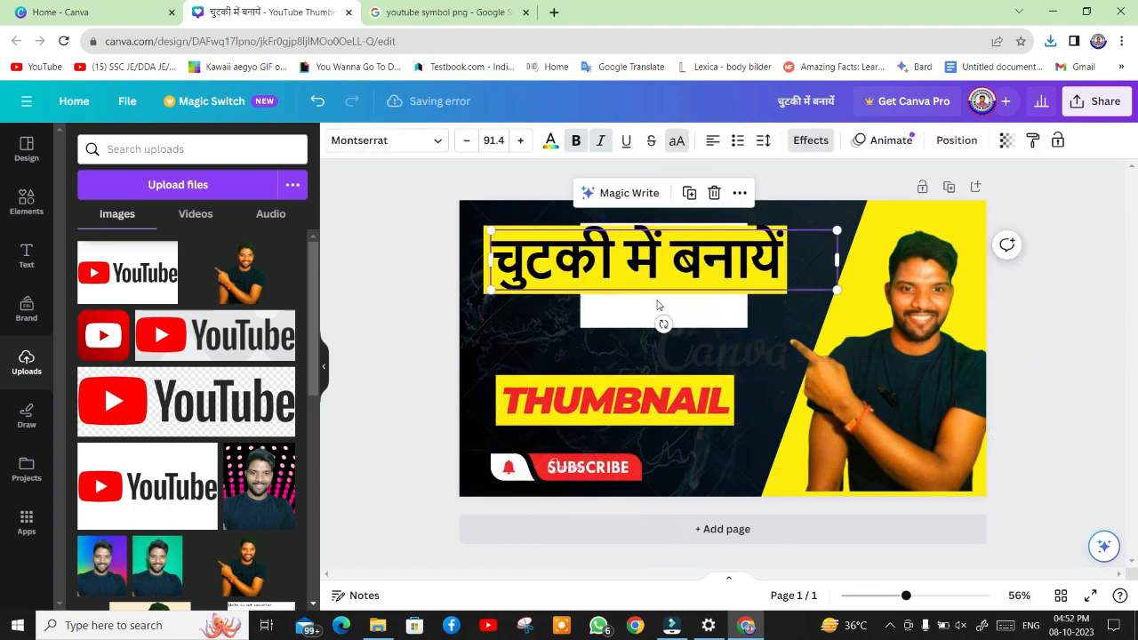
{"action": "left_click_drag", "start_coordinate": [660, 323], "coordinate": [647, 361]}
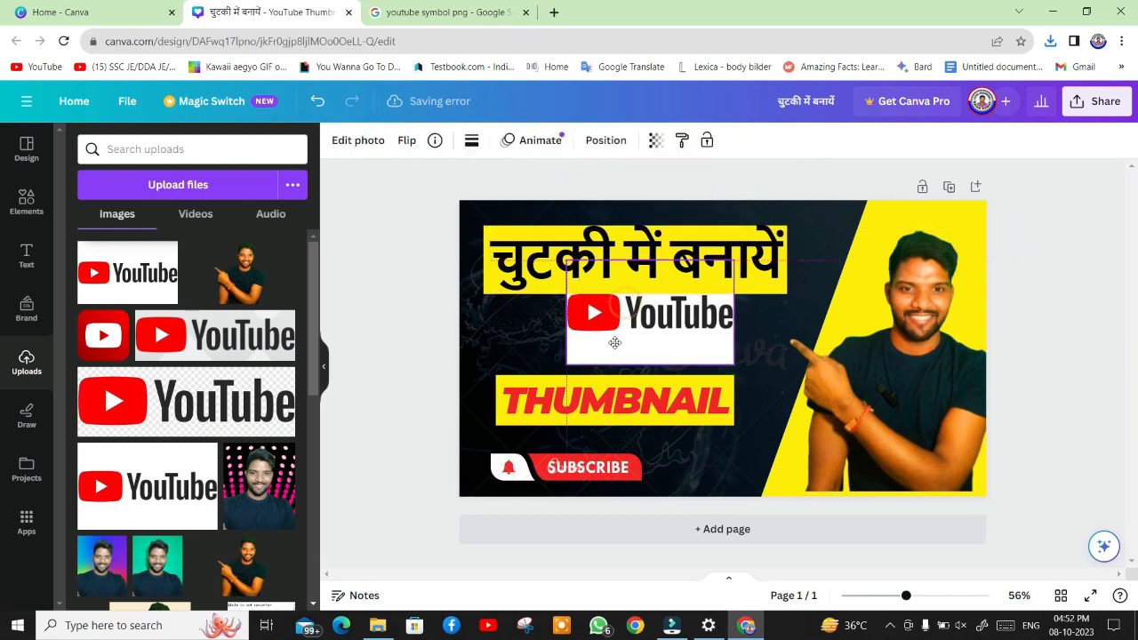